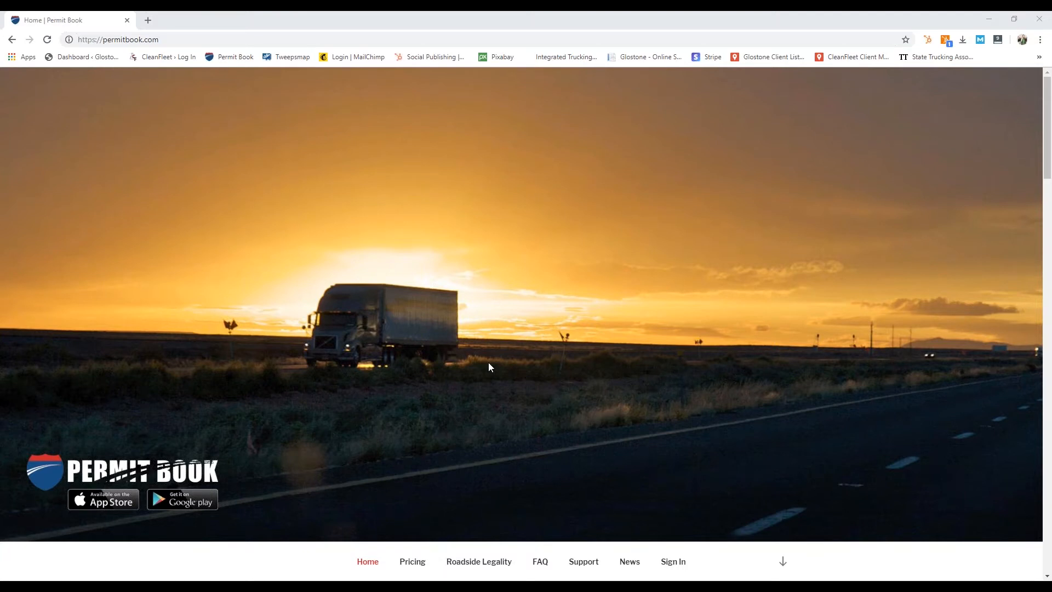
Step: Go to Sign In on the Permit Book site, then open the 'Your PermitBook Account Has Been Created' email
{"action": "scroll", "coordinate": [489, 364], "scroll_direction": "down", "scroll_amount": 4}
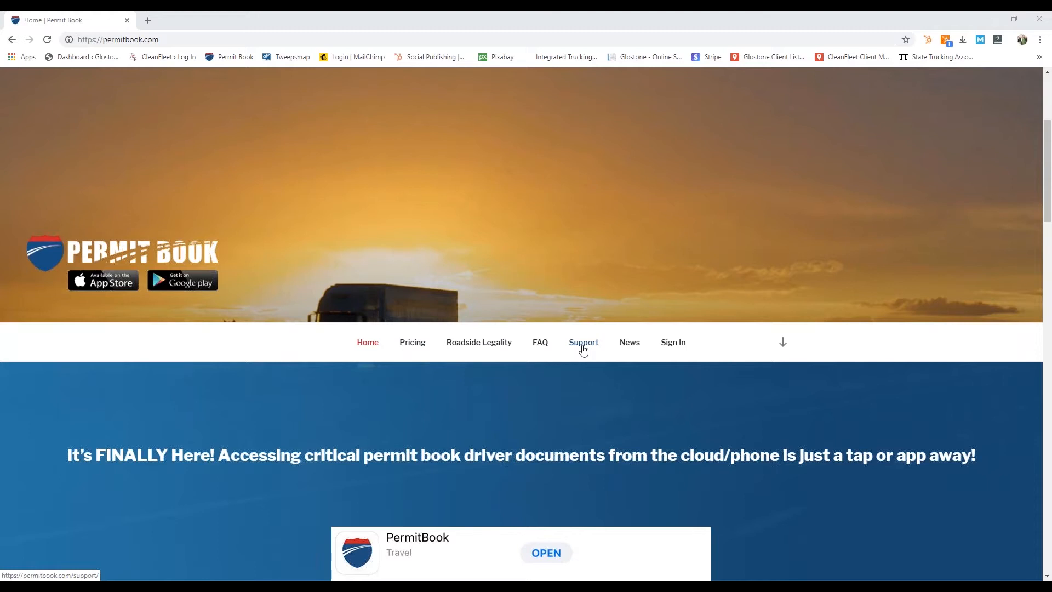
{"action": "left_click", "coordinate": [678, 347]}
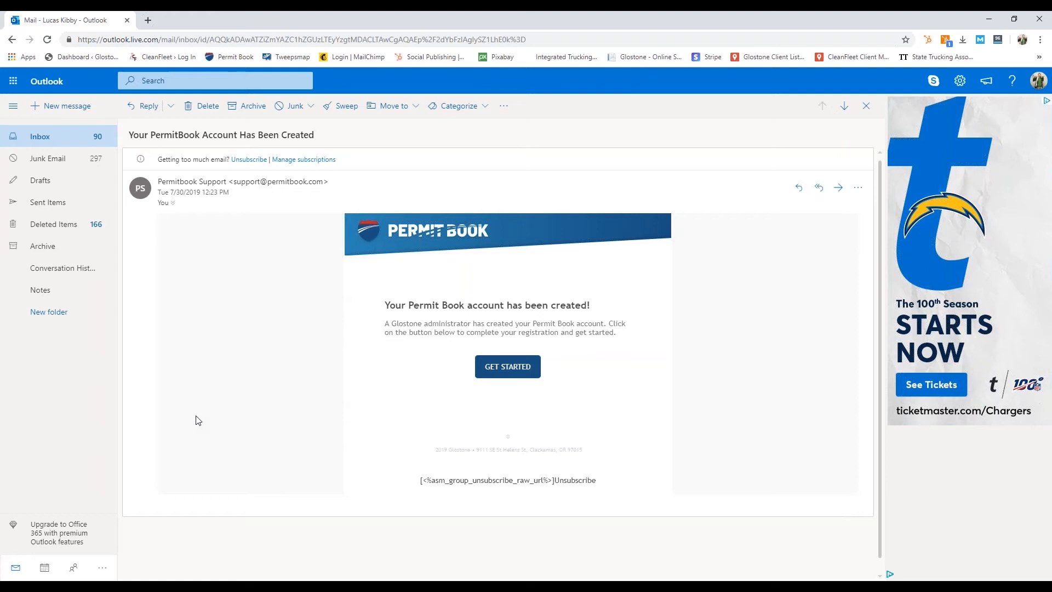
{"action": "left_click", "coordinate": [509, 371]}
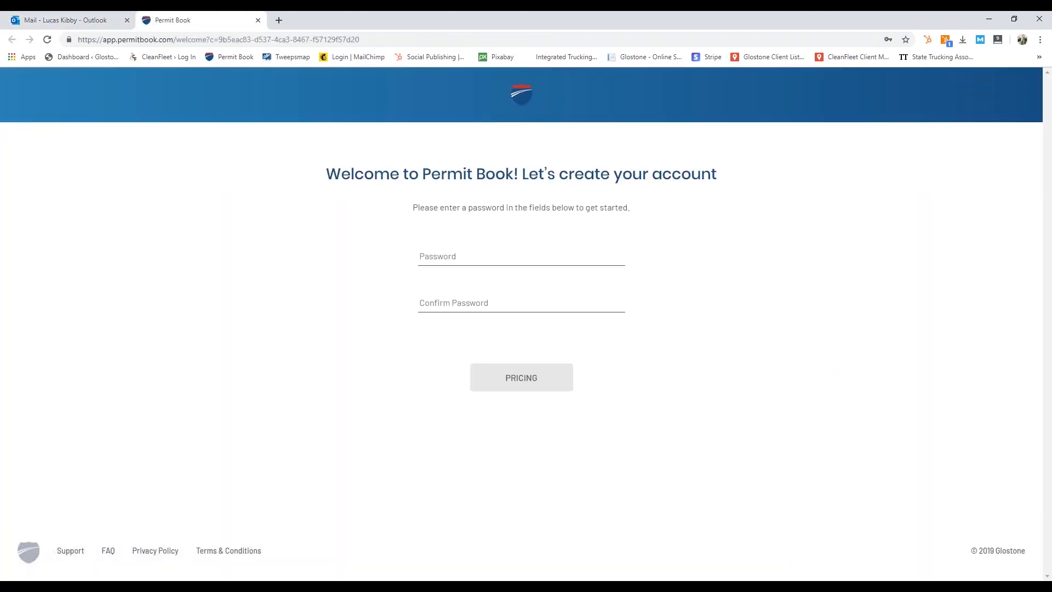
Step: Enter and confirm the new account password, continue to pricing, and decline Chrome's password save
{"action": "left_click", "coordinate": [458, 259]}
{"action": "type", "text": "********"}
{"action": "left_click", "coordinate": [471, 304]}
{"action": "type", "text": "********"}
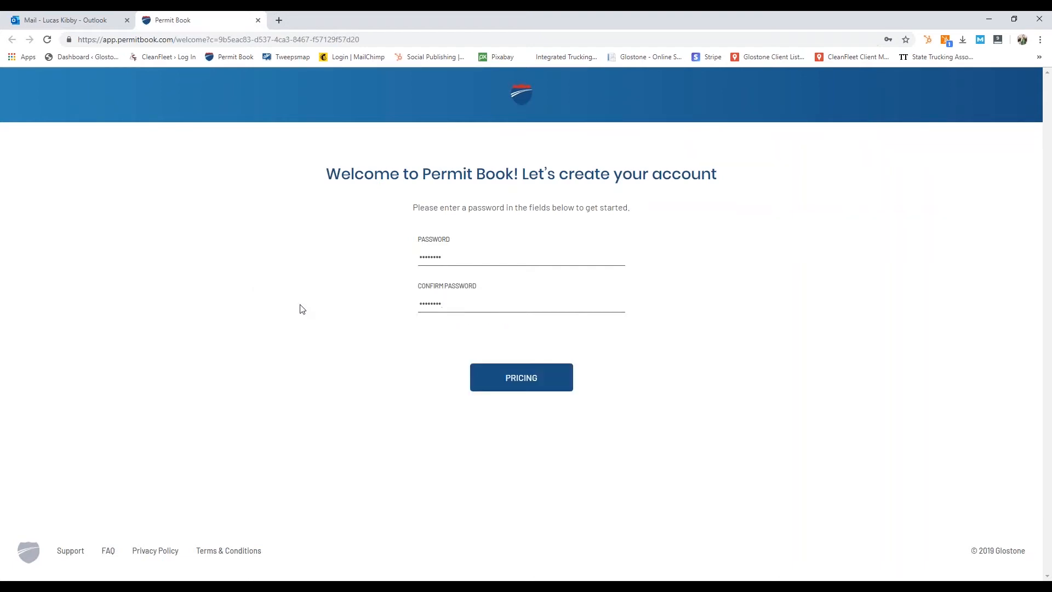
{"action": "left_click", "coordinate": [526, 389]}
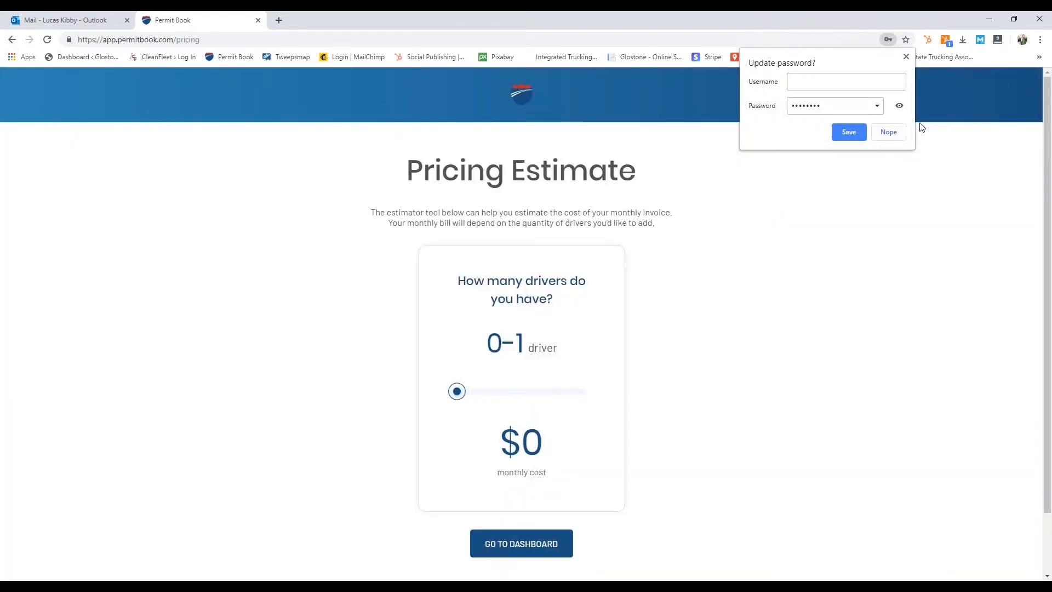
{"action": "left_click", "coordinate": [889, 133]}
Step: Adjust the drivers slider to estimate 2 drivers at $25 monthly and continue to the dashboard
{"action": "scroll", "coordinate": [800, 264], "scroll_direction": "down", "scroll_amount": 2}
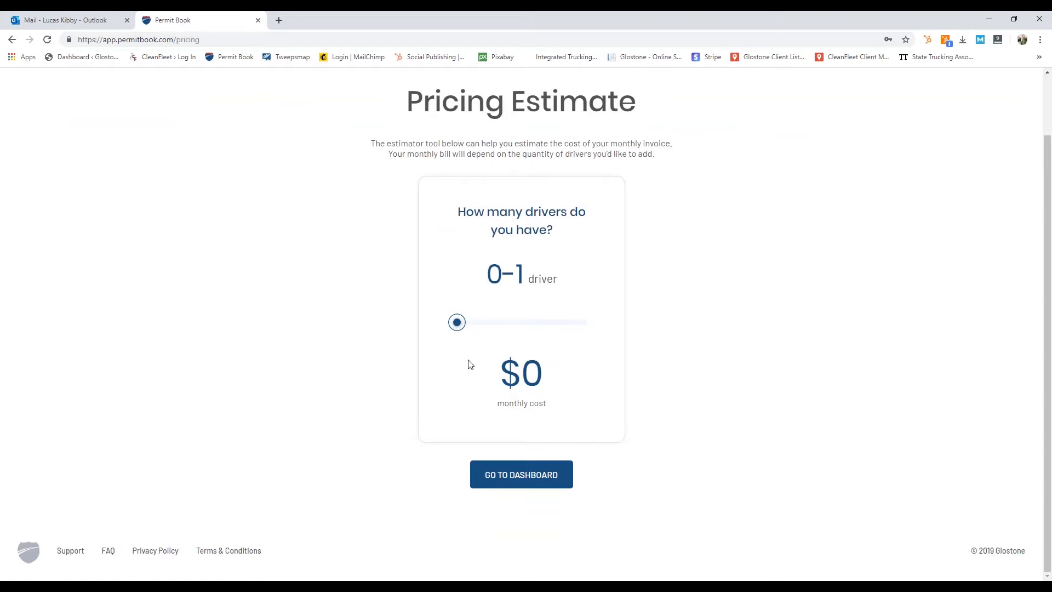
{"action": "left_click_drag", "start_coordinate": [460, 326], "coordinate": [597, 328]}
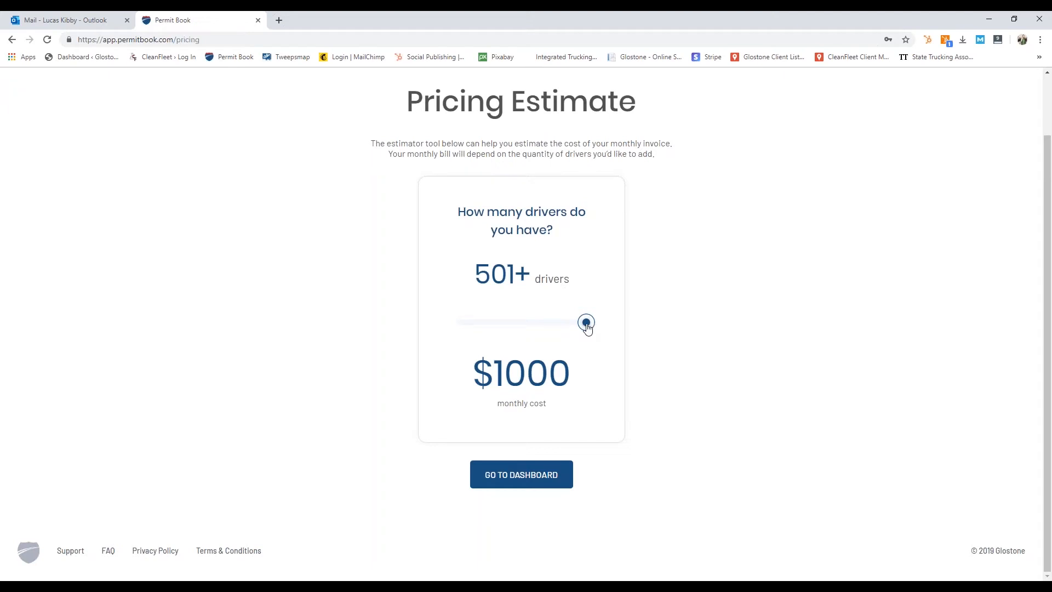
{"action": "left_click_drag", "start_coordinate": [584, 325], "coordinate": [470, 332]}
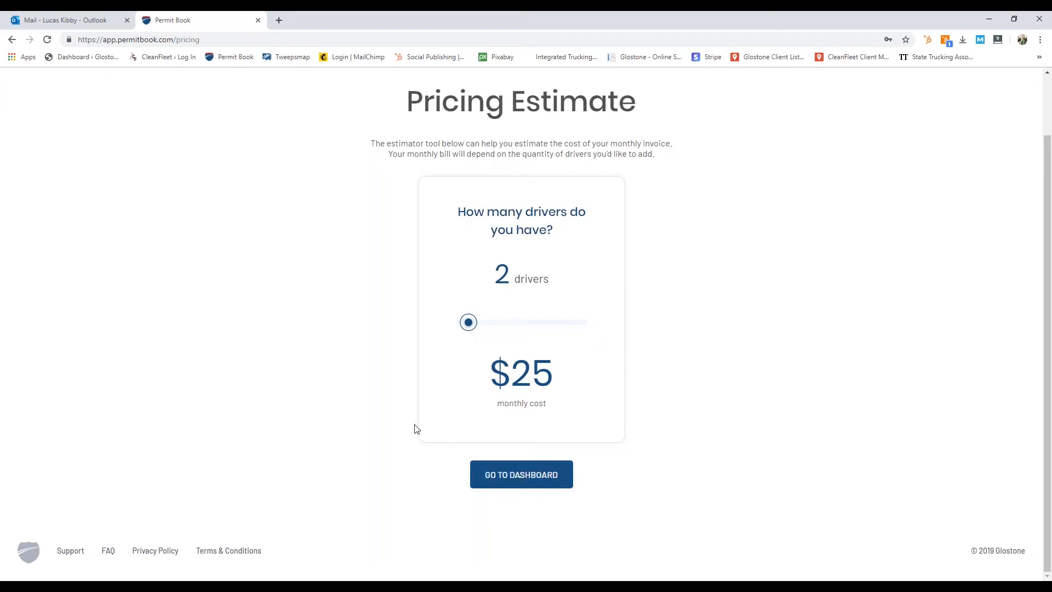
{"action": "left_click", "coordinate": [499, 465]}
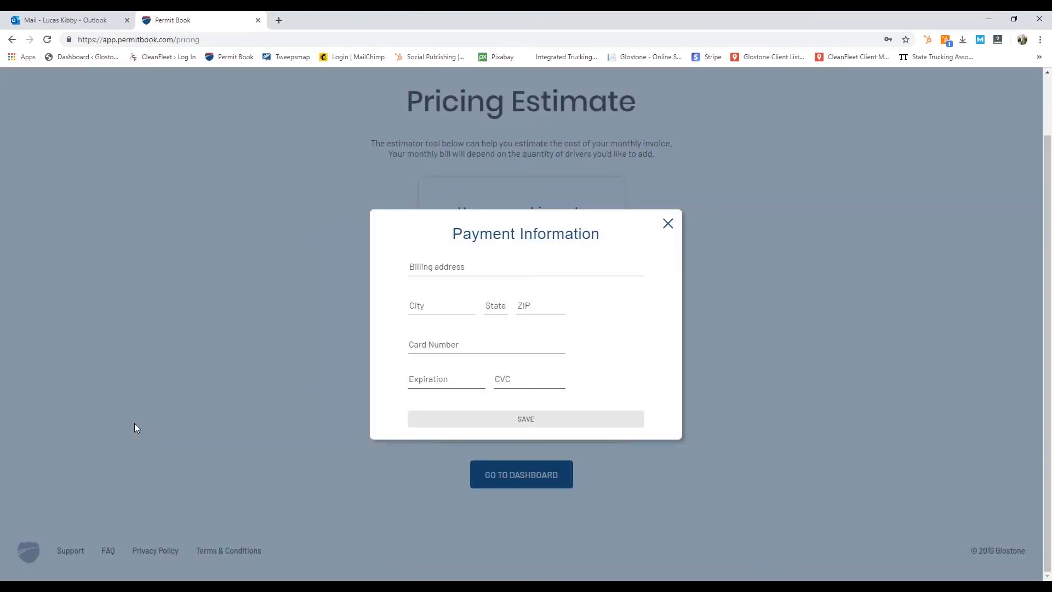
Step: Enter the billing address payment details and dismiss the thank-you confirmation
{"action": "left_click", "coordinate": [462, 273]}
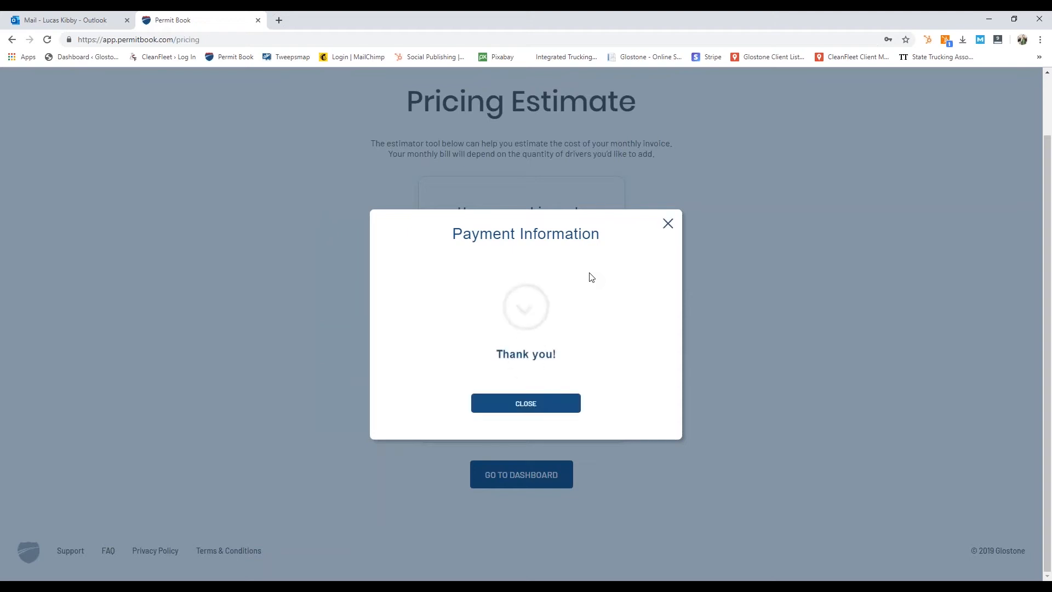
{"action": "left_click", "coordinate": [563, 407]}
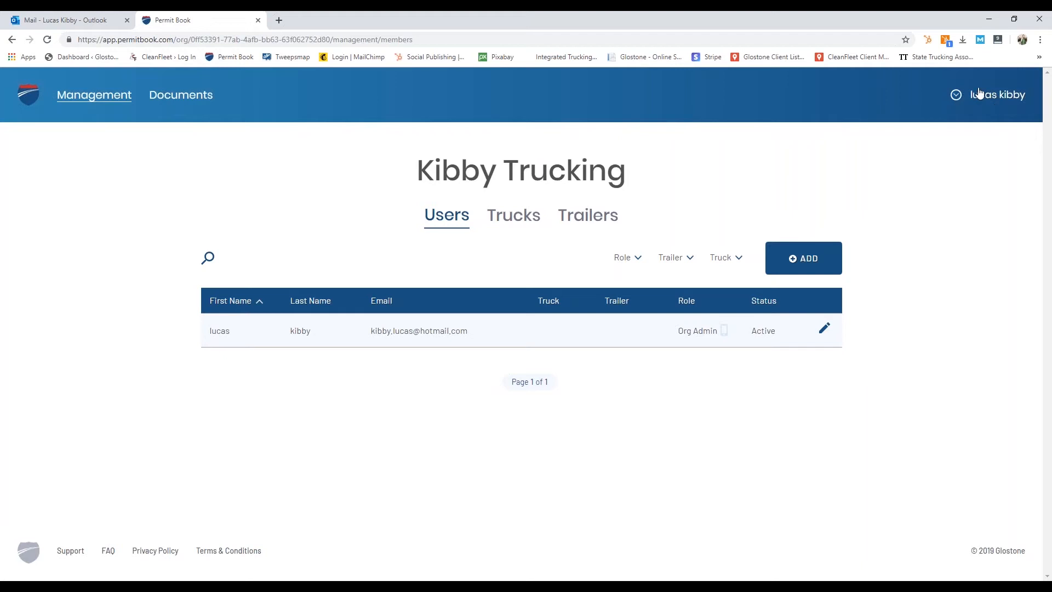
Step: Open My Account from the user menu and view its Billing tab
{"action": "left_click", "coordinate": [956, 96]}
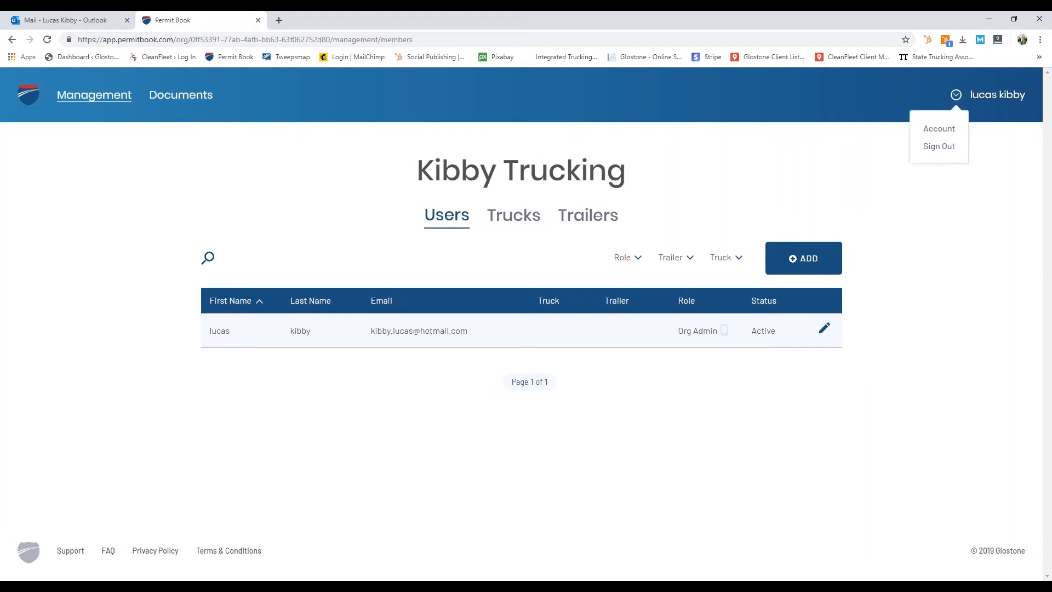
{"action": "left_click", "coordinate": [940, 130]}
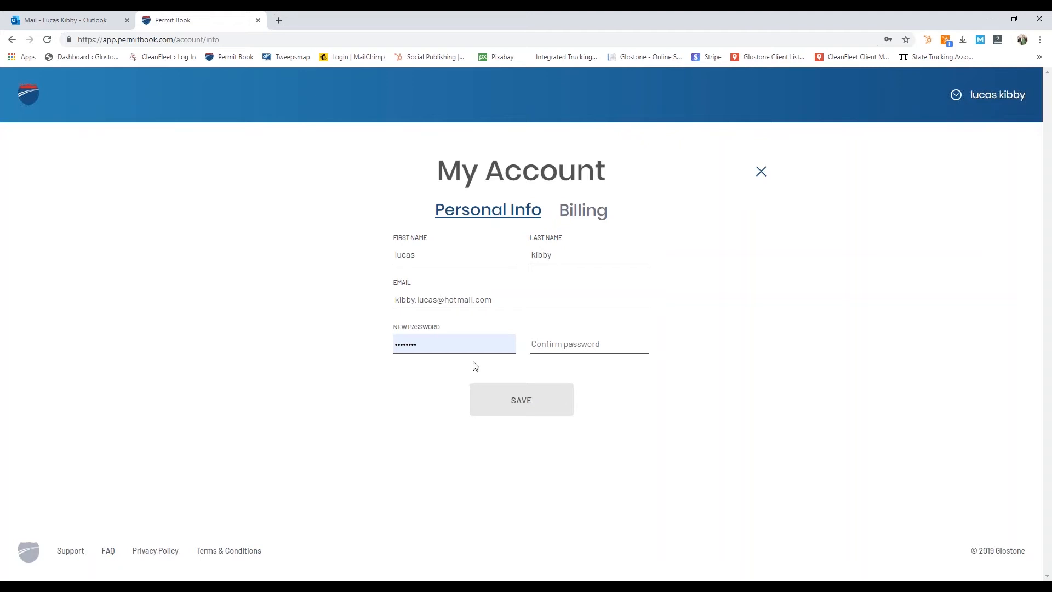
{"action": "left_click", "coordinate": [567, 213]}
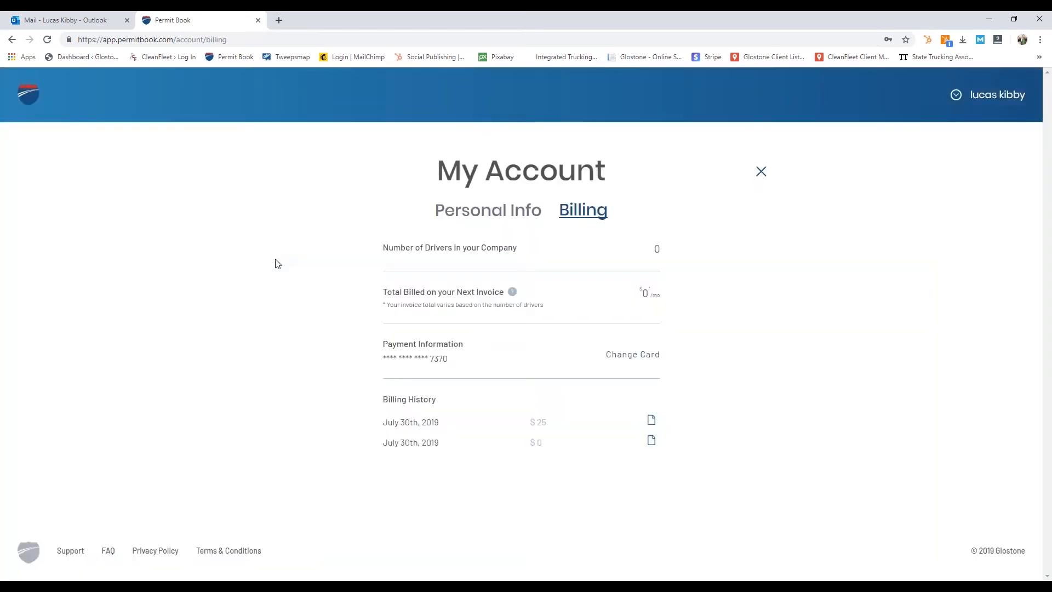
Step: Highlight the driver count and next-invoice total, then close My Account
{"action": "left_click_drag", "start_coordinate": [393, 252], "coordinate": [480, 252]}
{"action": "left_click", "coordinate": [600, 267]}
{"action": "left_click_drag", "start_coordinate": [427, 292], "coordinate": [640, 283]}
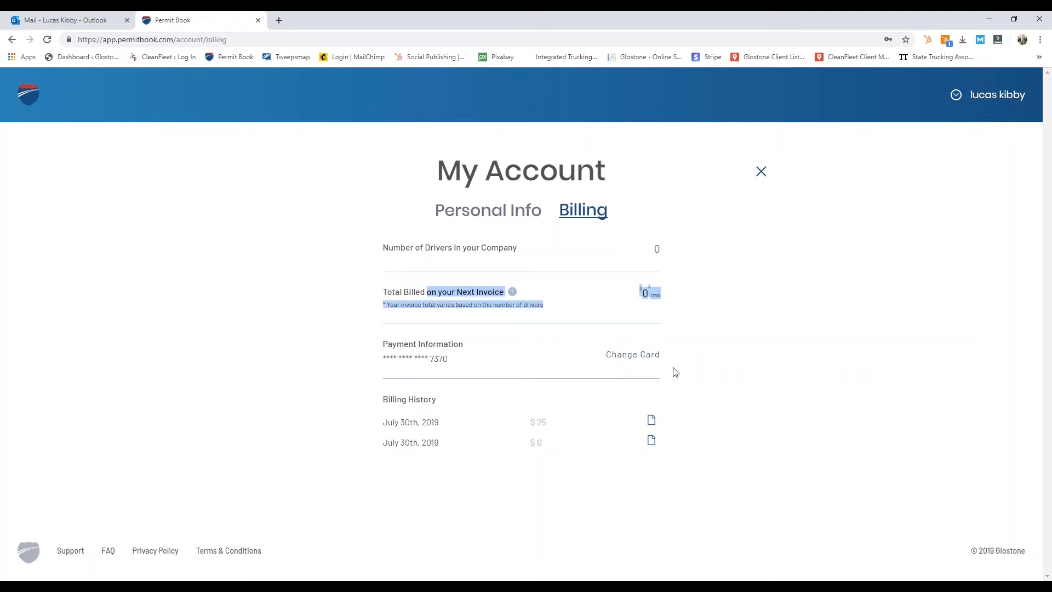
{"action": "left_click", "coordinate": [565, 297]}
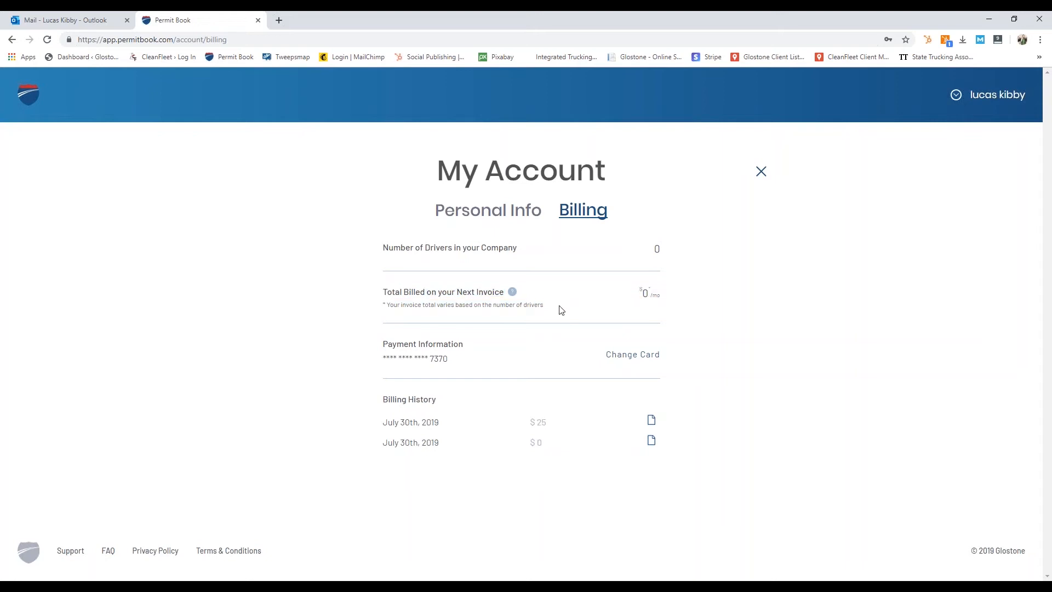
{"action": "left_click", "coordinate": [761, 171]}
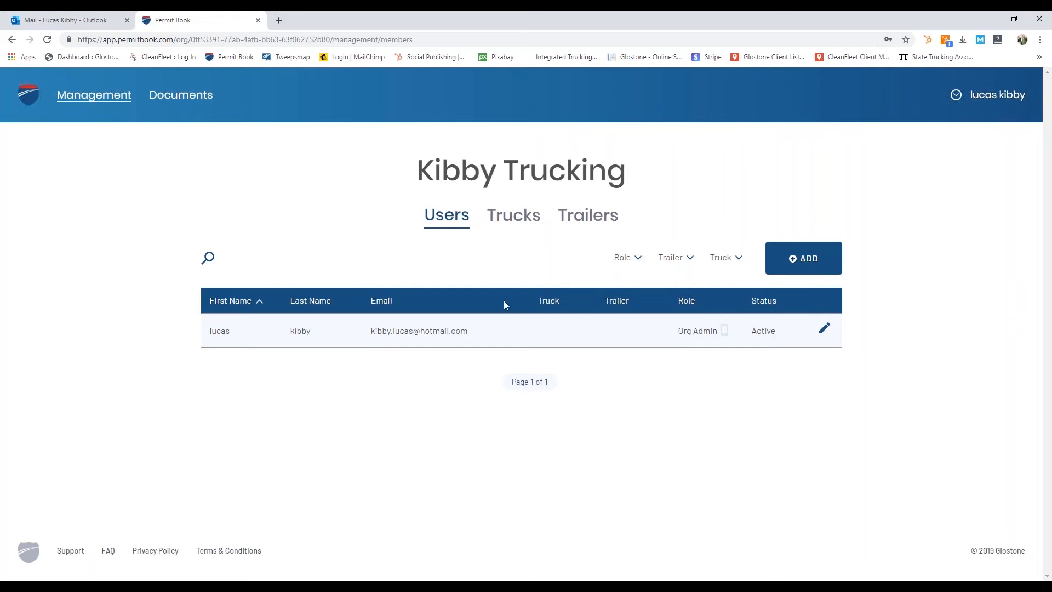
Step: Open the Invite User form and enter the new user's first and last name
{"action": "left_click", "coordinate": [794, 260]}
{"action": "left_click", "coordinate": [642, 262]}
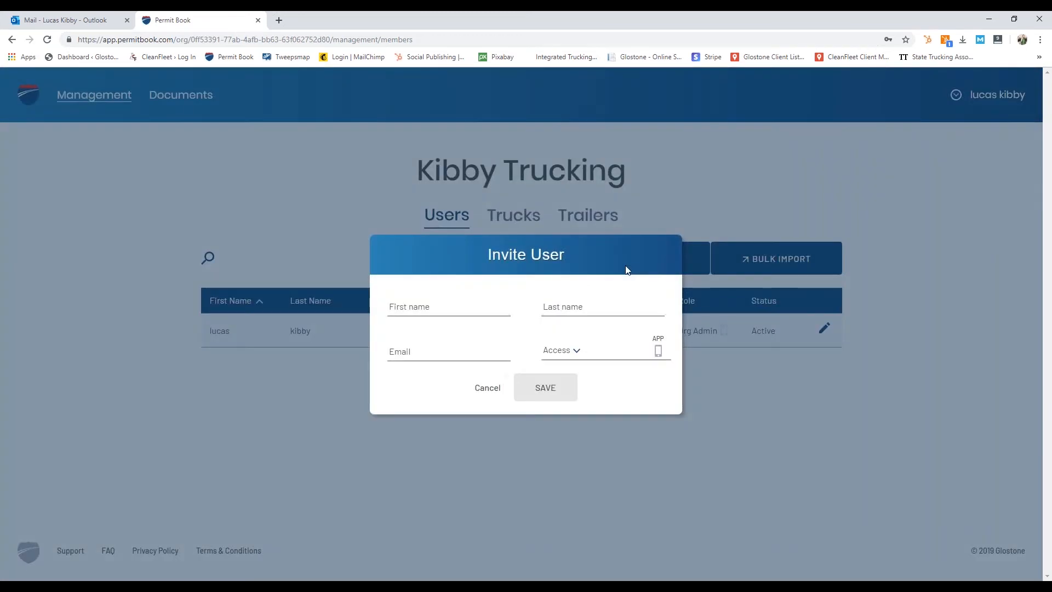
{"action": "left_click", "coordinate": [421, 308]}
{"action": "type", "text": "Joyce"}
{"action": "key", "text": "Tab"}
{"action": "type", "text": "P"}
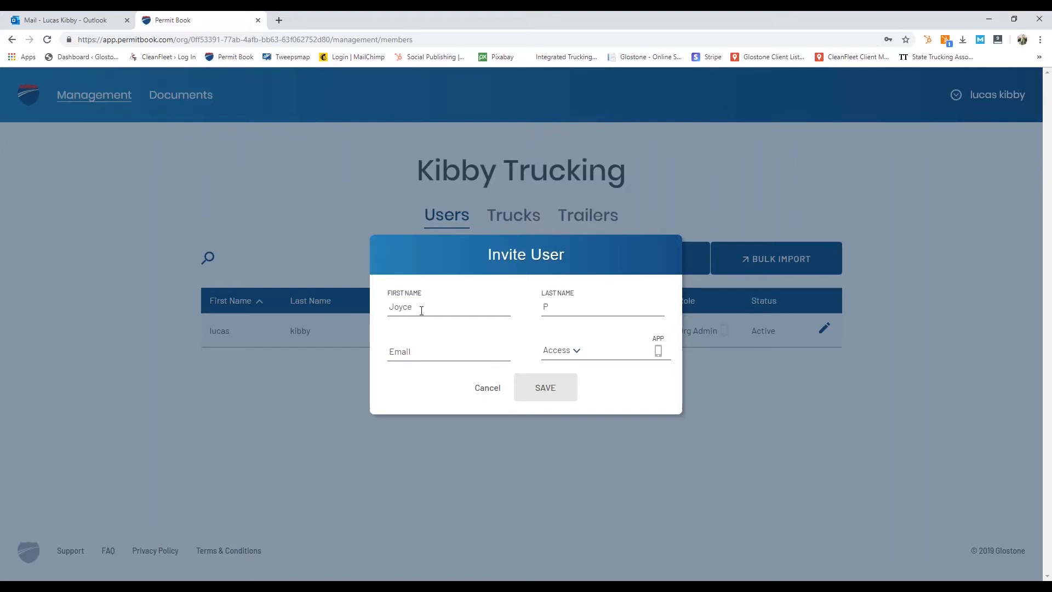
Step: Enter and correct the user's e-mail address, set Access to Manager, and save the invitation
{"action": "key", "text": "Tab"}
{"action": "key", "text": "Tab"}
{"action": "left_click_drag", "start_coordinate": [448, 352], "coordinate": [496, 359]}
{"action": "key", "text": "BackSpace"}
{"action": "key", "text": "BackSpace"}
{"action": "type", "text": "ne.com"}
{"action": "key", "text": "Tab"}
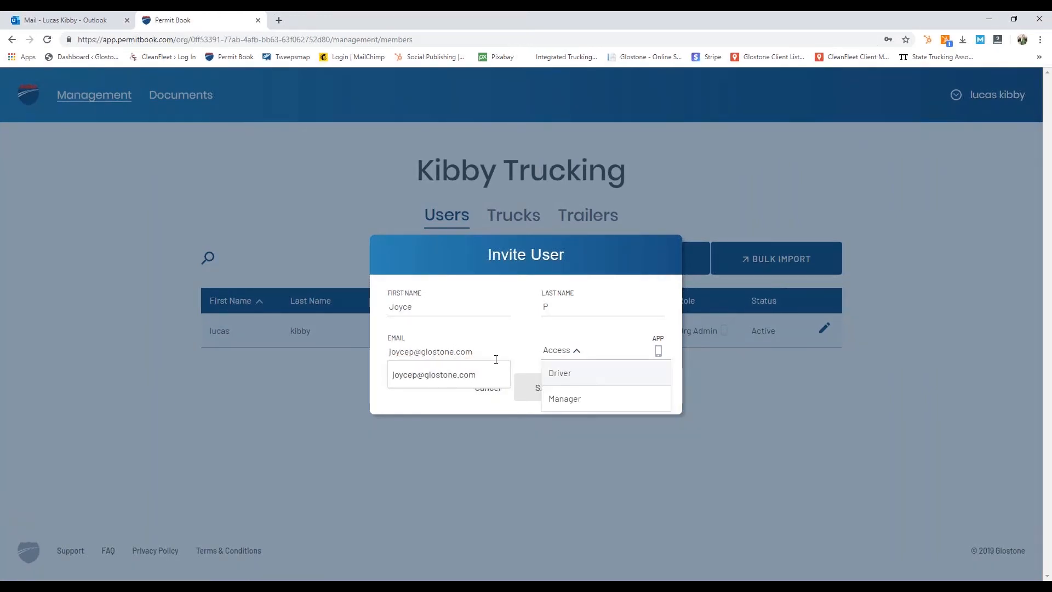
{"action": "left_click", "coordinate": [568, 402]}
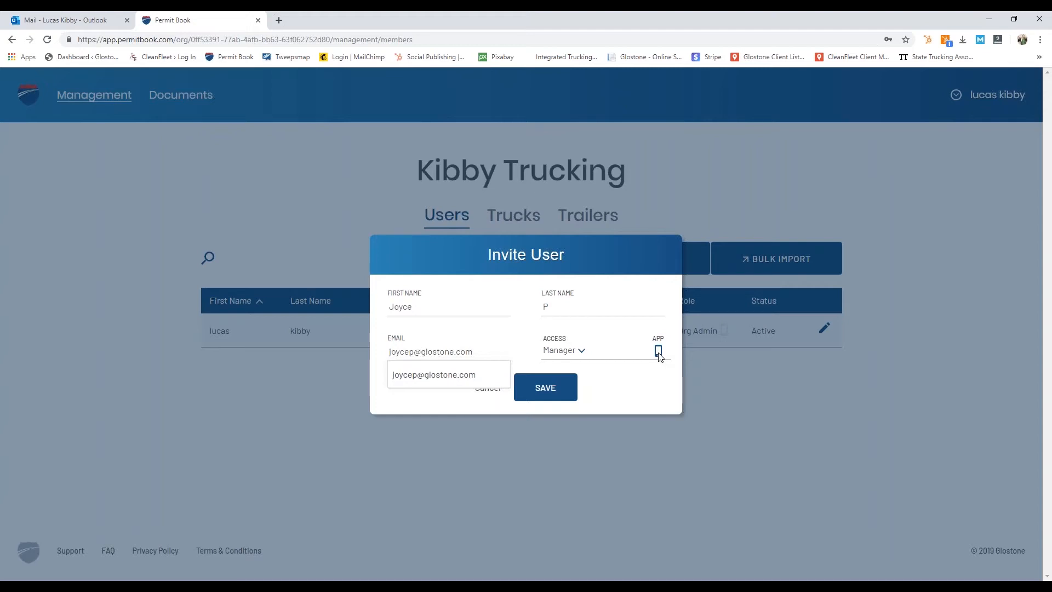
{"action": "left_click", "coordinate": [545, 388]}
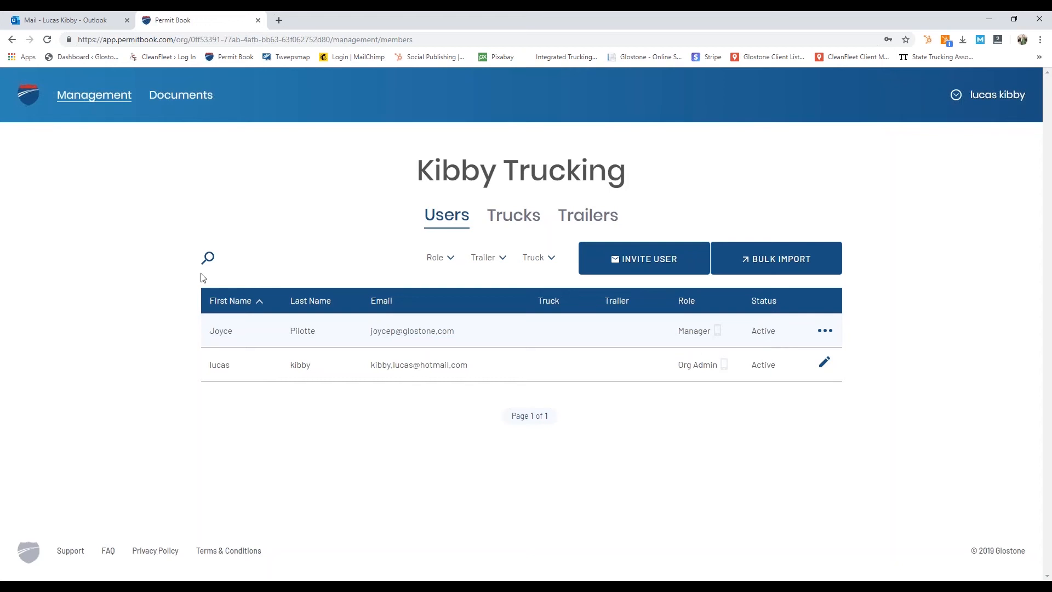
Step: Search users for the admin by name, view and close their details, then clear the search
{"action": "left_click", "coordinate": [207, 257]}
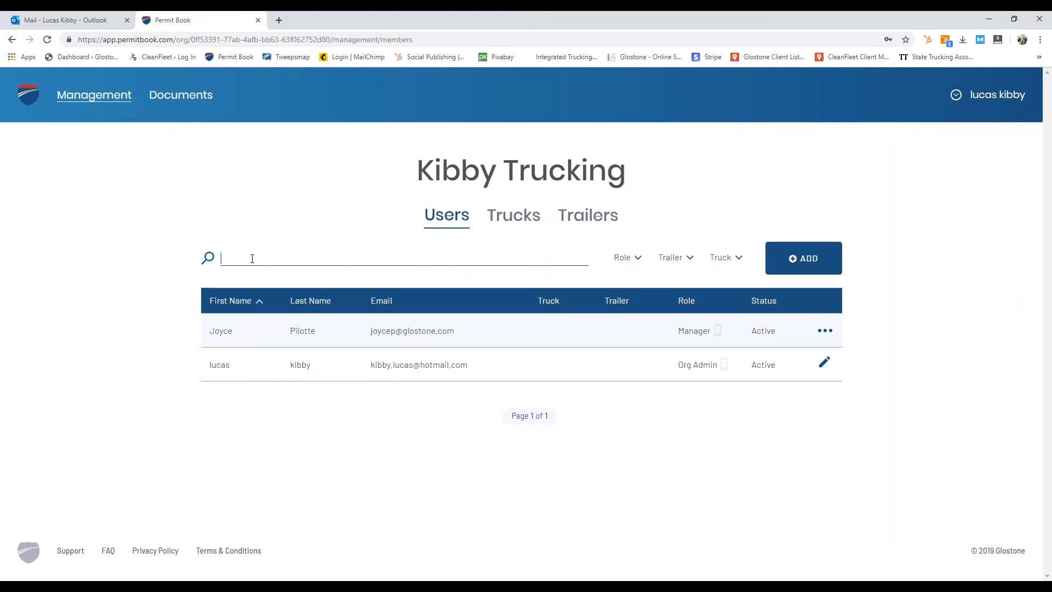
{"action": "type", "text": "lucas"}
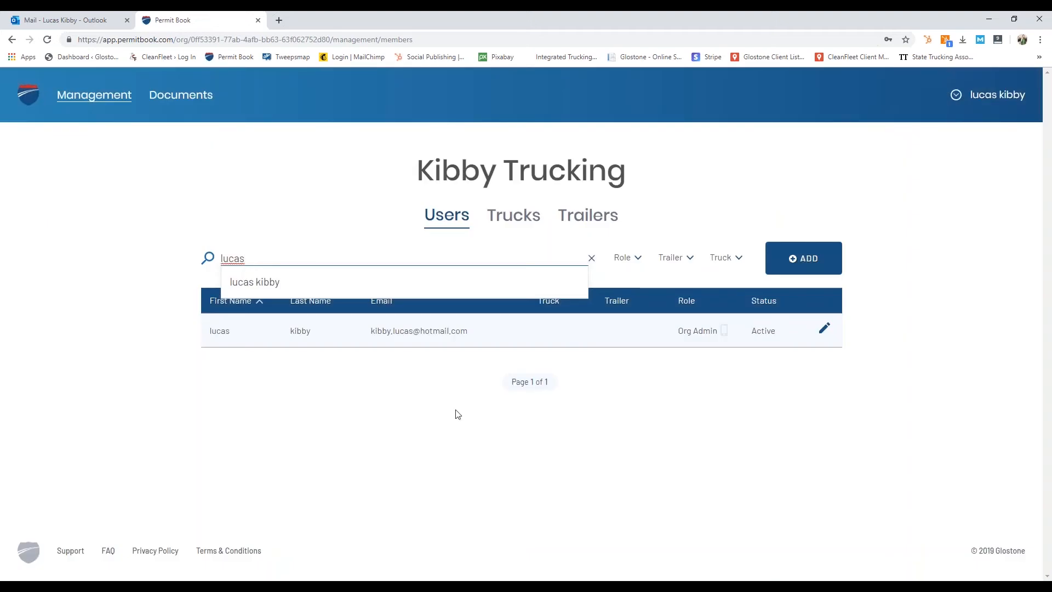
{"action": "left_click", "coordinate": [825, 330]}
{"action": "left_click", "coordinate": [486, 388]}
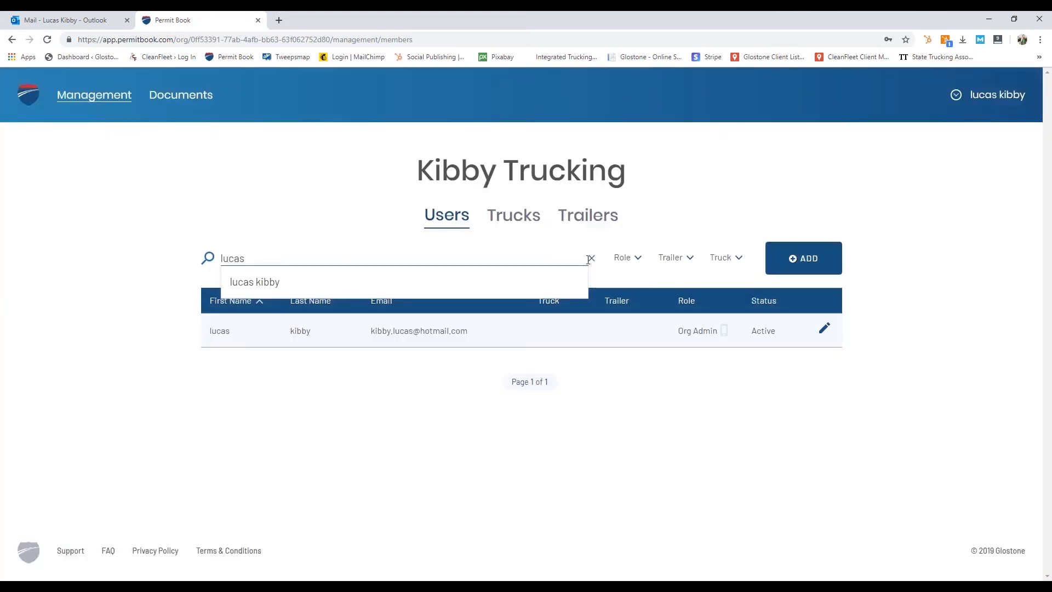
{"action": "left_click", "coordinate": [590, 258]}
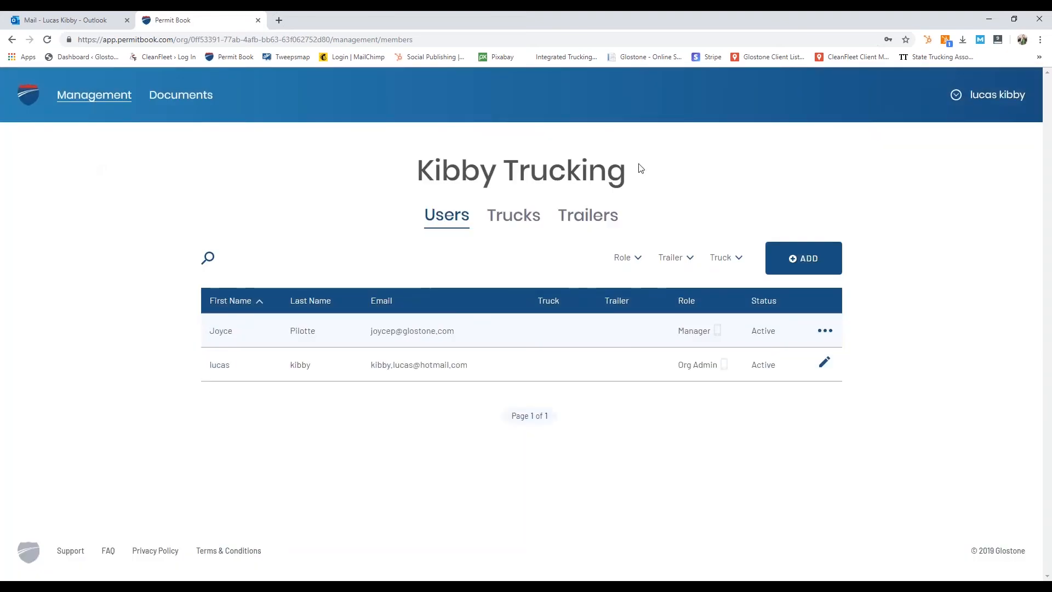
Step: Open Bulk Import from the ADD menu and download the user import CSV template
{"action": "left_click", "coordinate": [812, 265]}
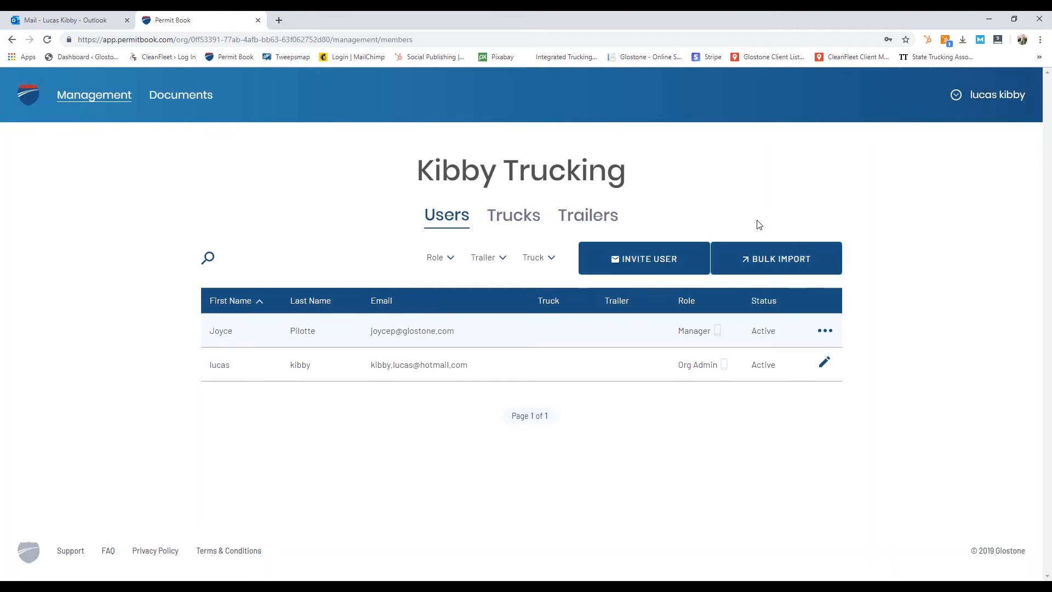
{"action": "left_click", "coordinate": [772, 267]}
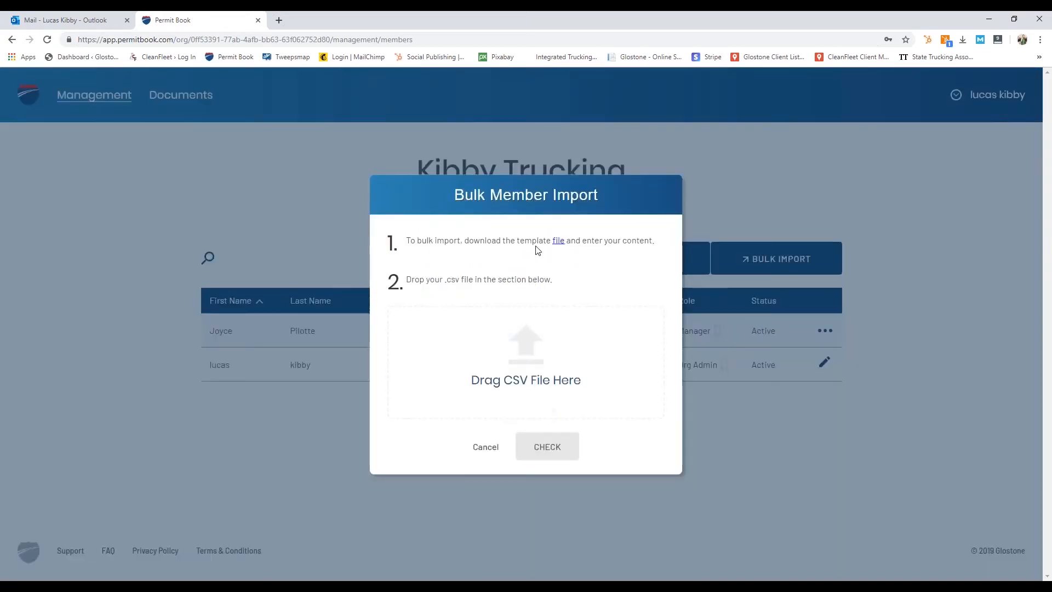
{"action": "left_click", "coordinate": [559, 241]}
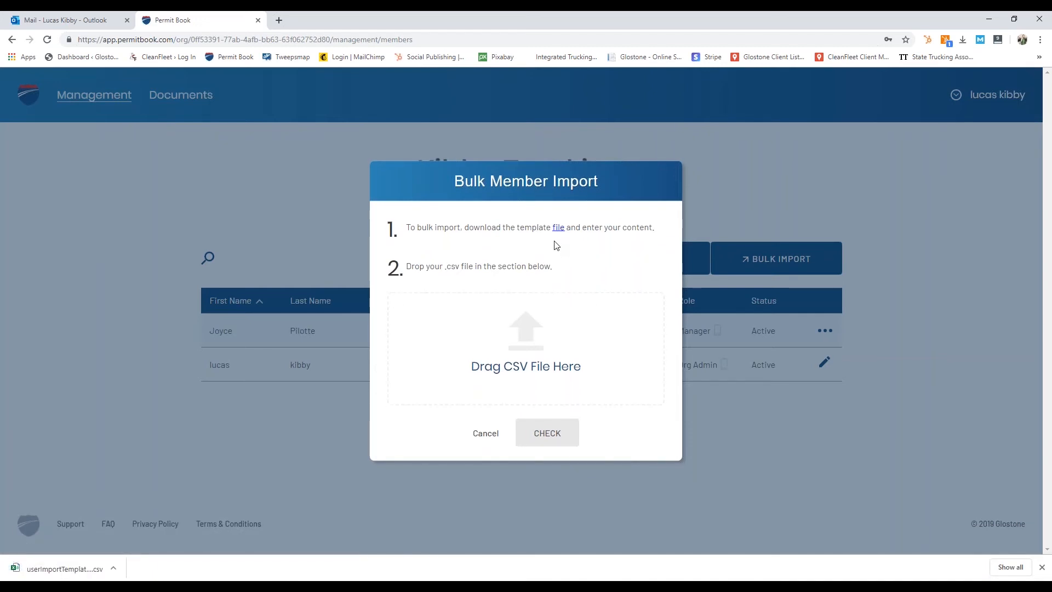
Step: Open the downloaded user template in Excel and enter the new user's first name, last name and e-mail in row 2
{"action": "left_click", "coordinate": [69, 573]}
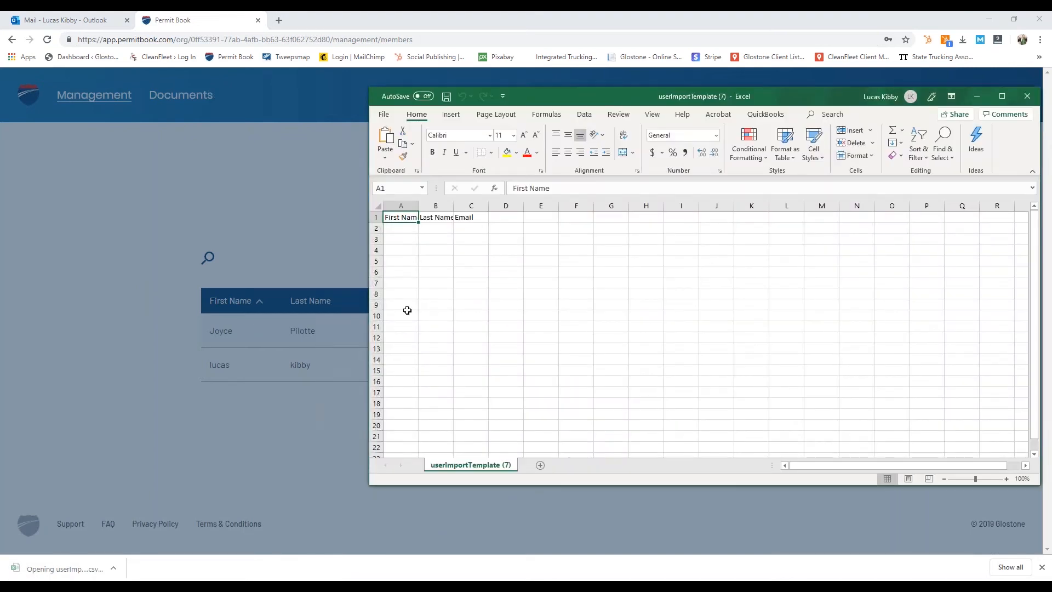
{"action": "left_click", "coordinate": [436, 219]}
{"action": "left_click", "coordinate": [470, 217]}
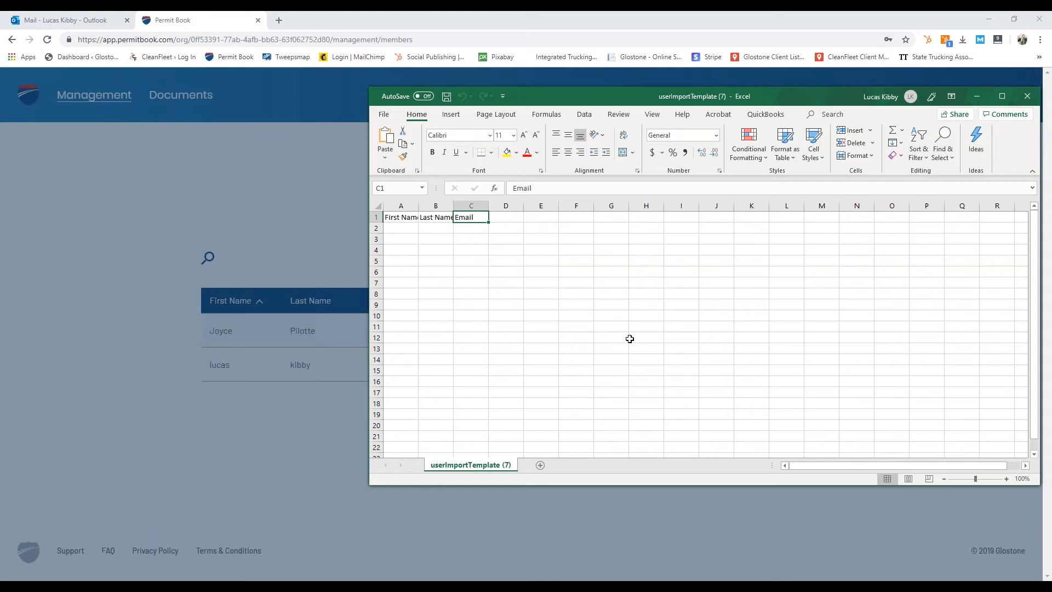
{"action": "left_click", "coordinate": [405, 228]}
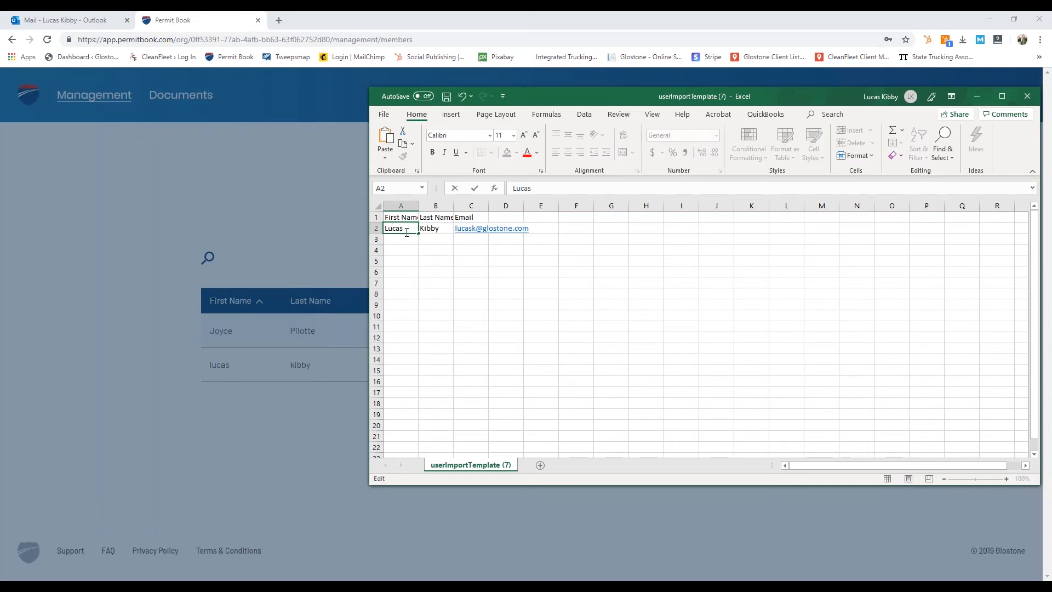
{"action": "key", "text": "Return"}
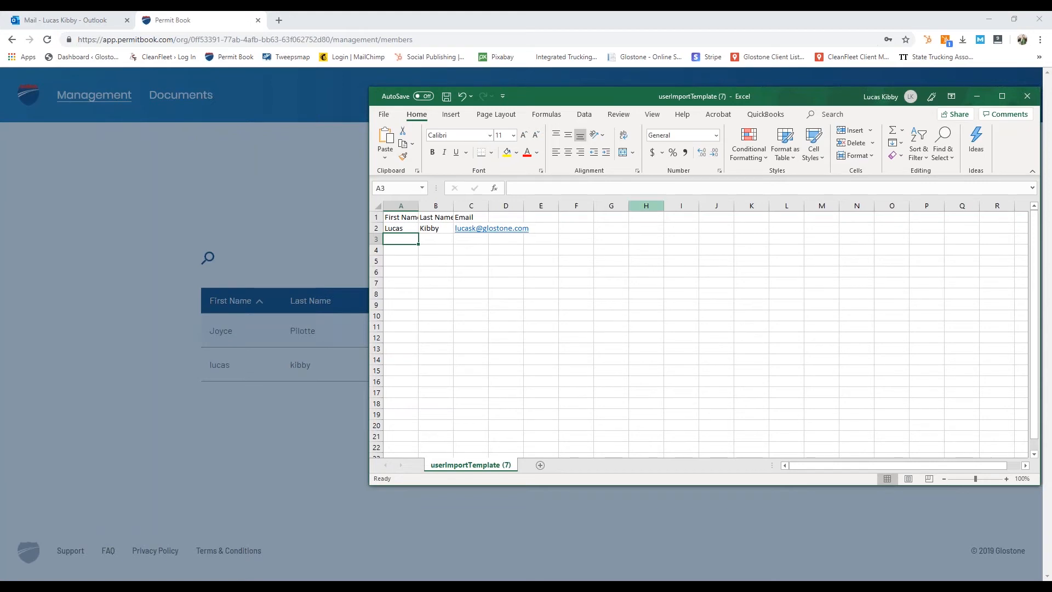
{"action": "left_click", "coordinate": [535, 281]}
Step: Save the template and load userImport Template (7) into the Bulk Member Import
{"action": "key", "text": "ctrl+s"}
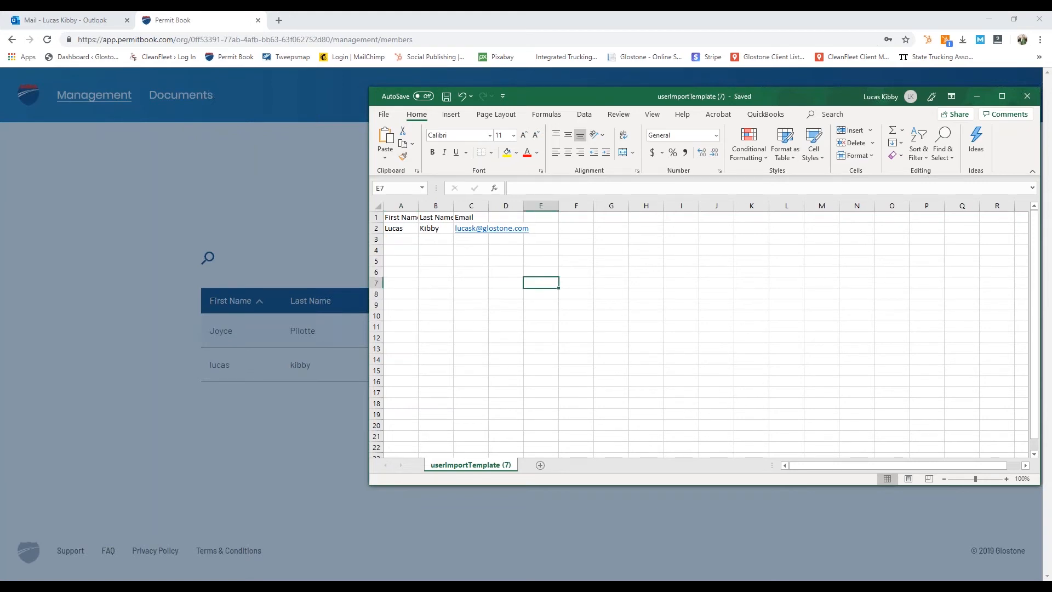
{"action": "left_click", "coordinate": [472, 505]}
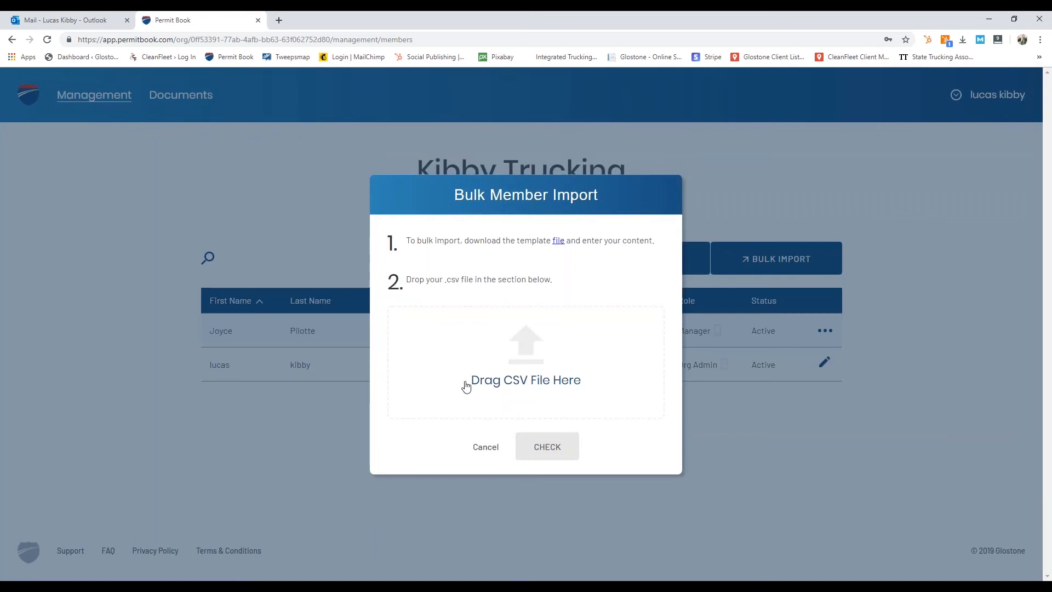
{"action": "left_click", "coordinate": [516, 381]}
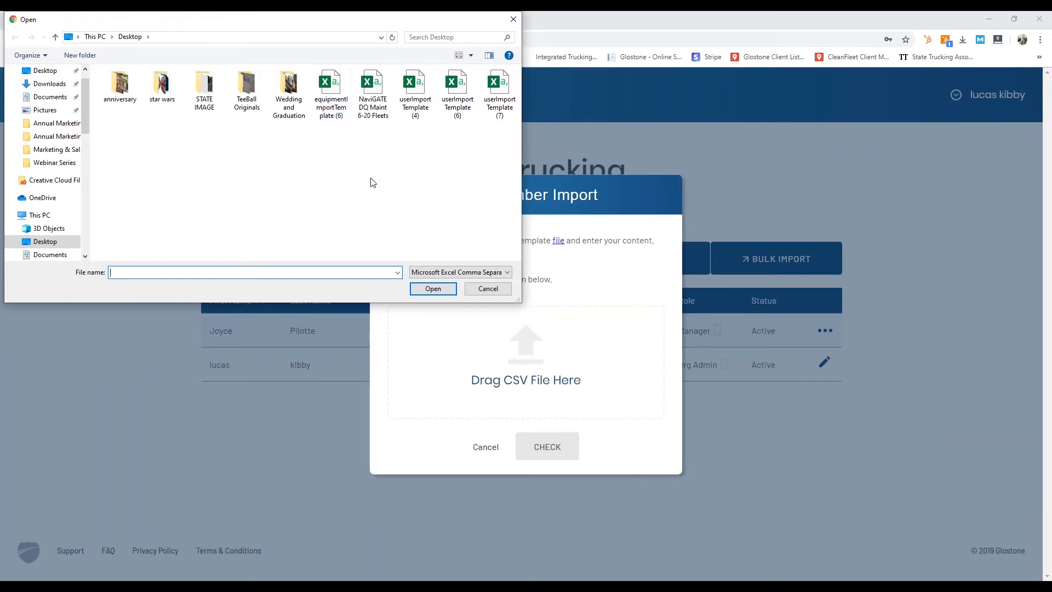
{"action": "left_click", "coordinate": [499, 93]}
{"action": "left_click", "coordinate": [441, 291]}
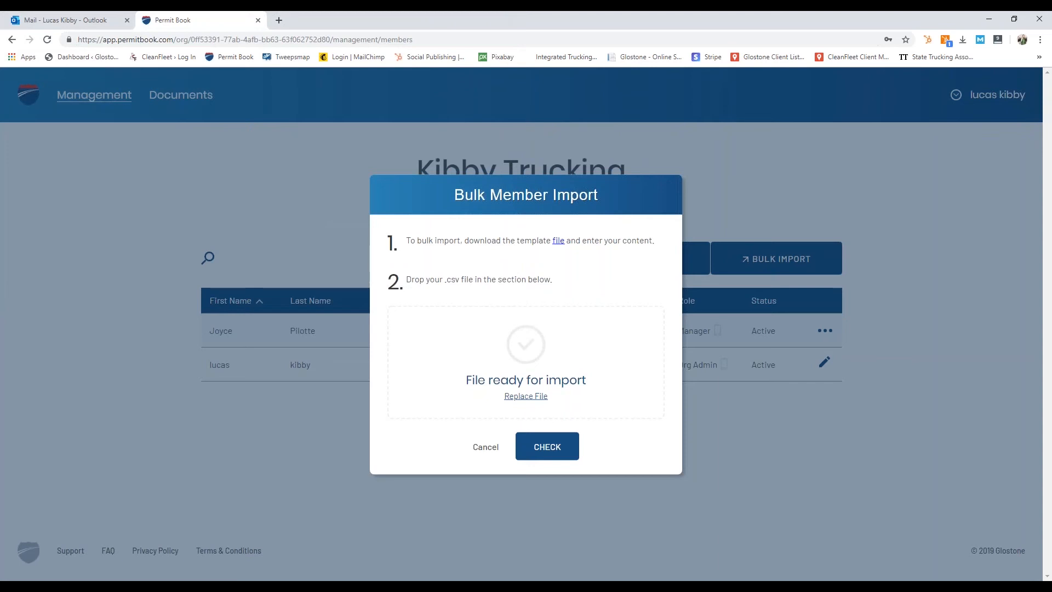
Step: Check the file, review the one new Driver in the Import Confirmation preview, and import it
{"action": "left_click", "coordinate": [546, 446]}
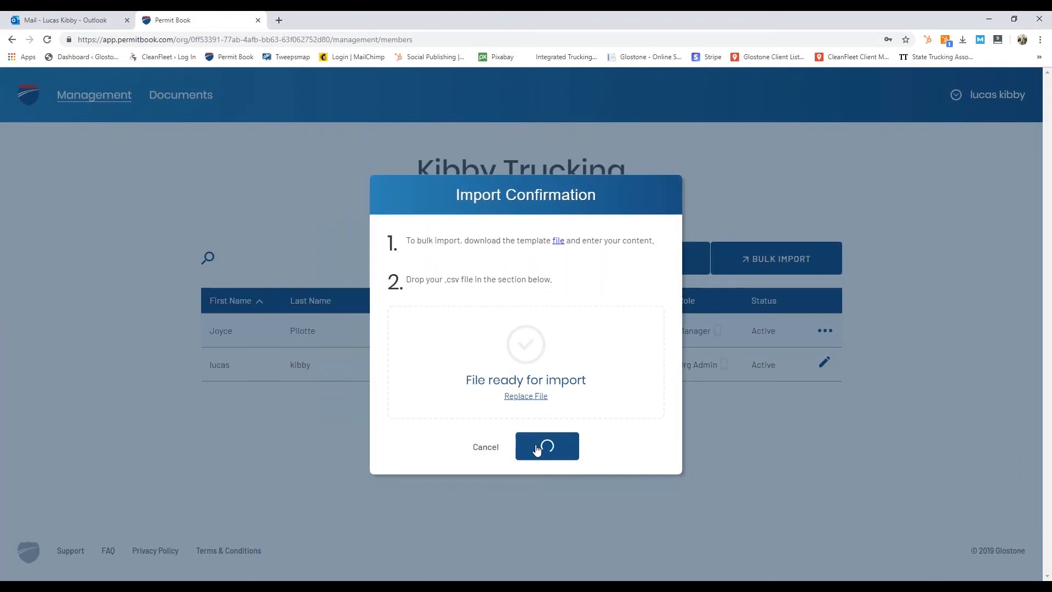
{"action": "left_click_drag", "start_coordinate": [478, 253], "coordinate": [565, 247]}
{"action": "left_click_drag", "start_coordinate": [422, 334], "coordinate": [587, 335]}
{"action": "left_click", "coordinate": [591, 336]}
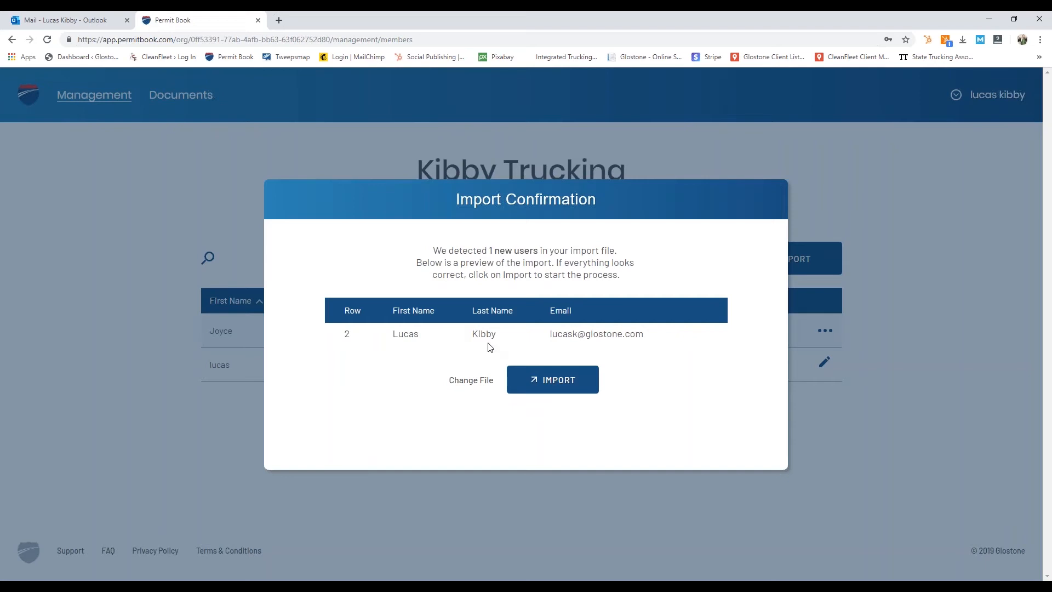
{"action": "left_click_drag", "start_coordinate": [471, 252], "coordinate": [515, 253]}
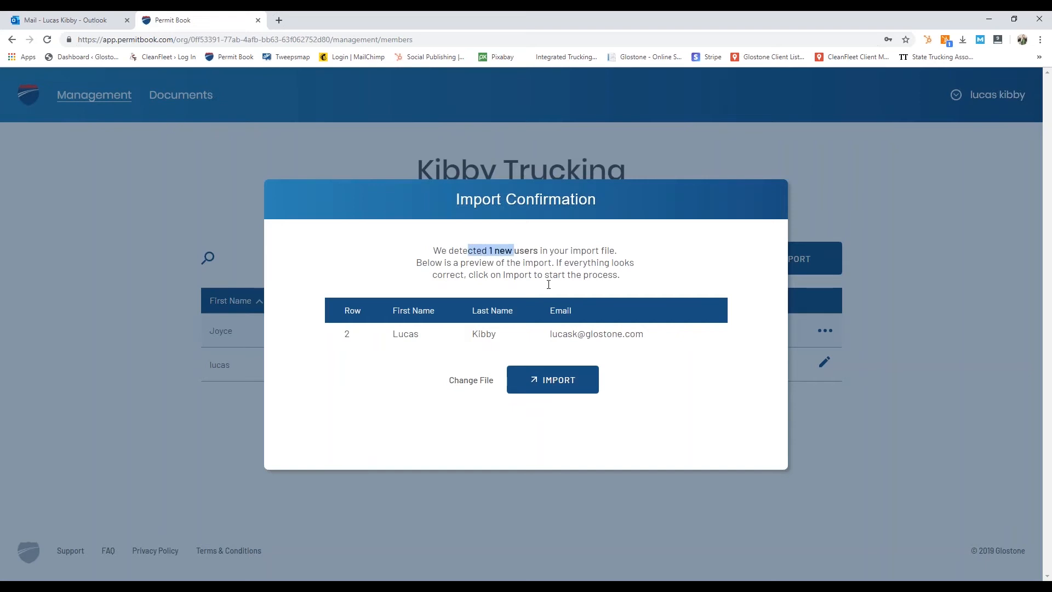
{"action": "left_click", "coordinate": [520, 289]}
{"action": "left_click", "coordinate": [511, 386]}
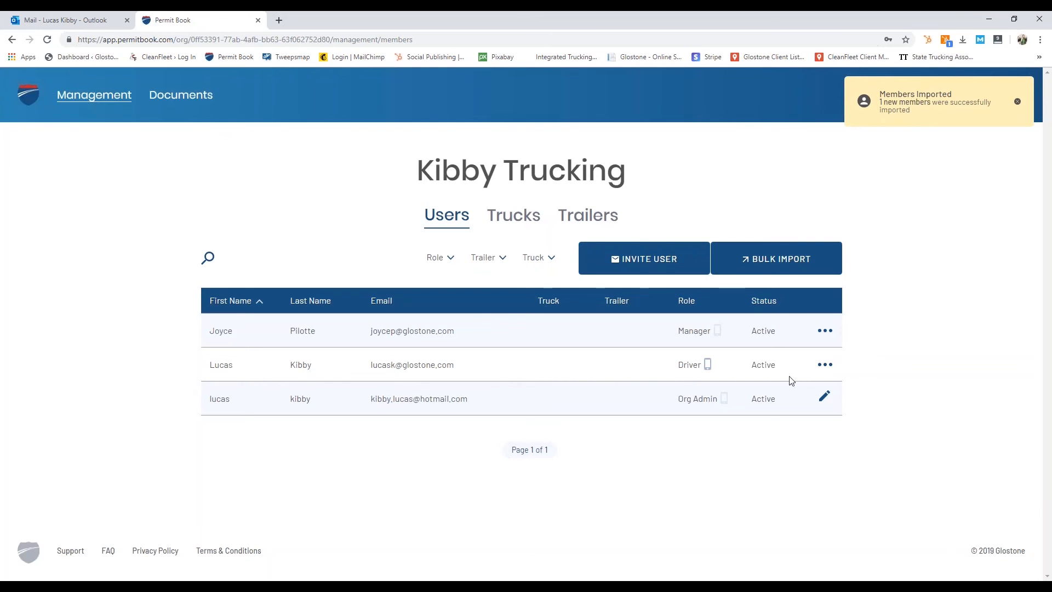
Step: Enable APP access for the manager user and save the change
{"action": "left_click", "coordinate": [825, 332]}
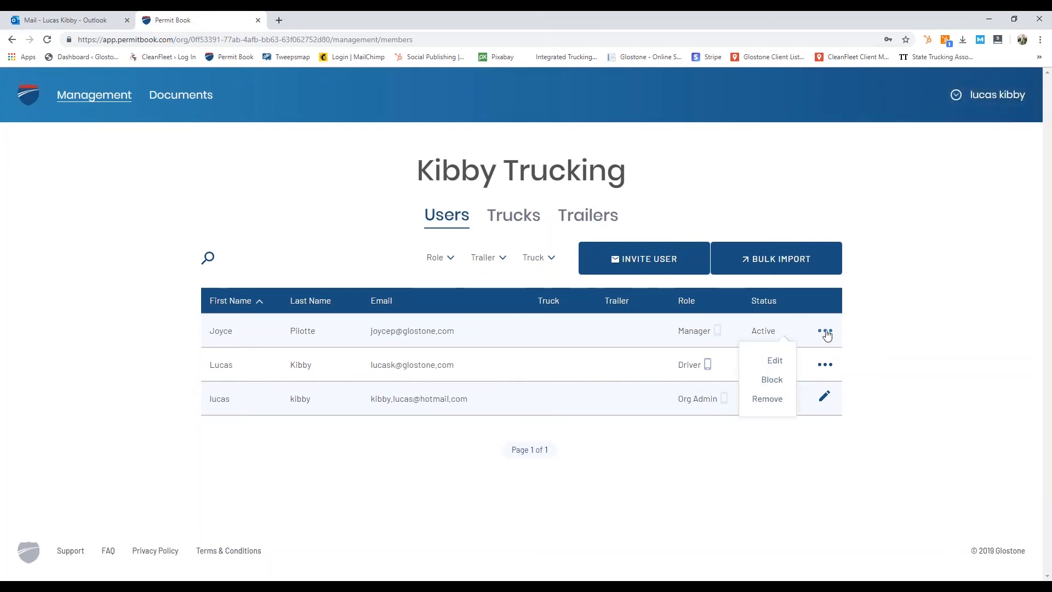
{"action": "left_click", "coordinate": [775, 360]}
{"action": "left_click", "coordinate": [661, 352]}
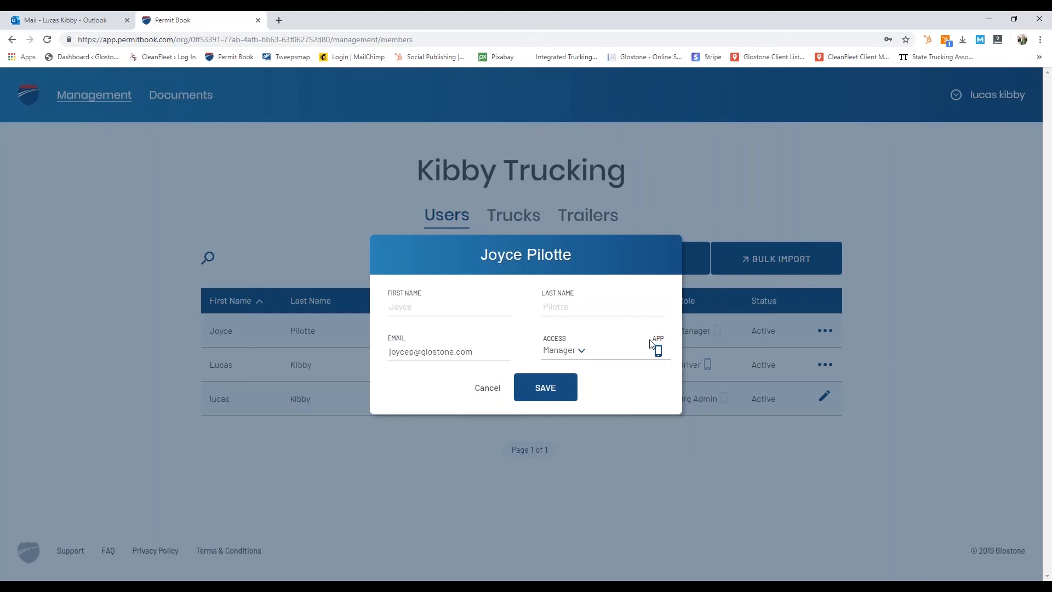
{"action": "left_click", "coordinate": [564, 387]}
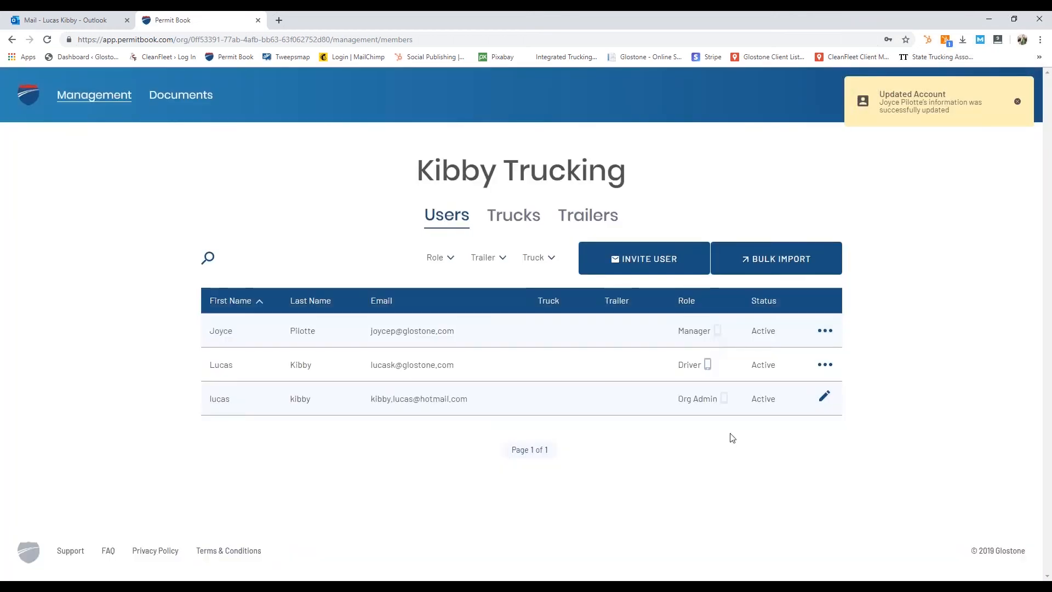
Step: Set the org admin's access level with mobile app access and save the updated details
{"action": "left_click", "coordinate": [824, 395]}
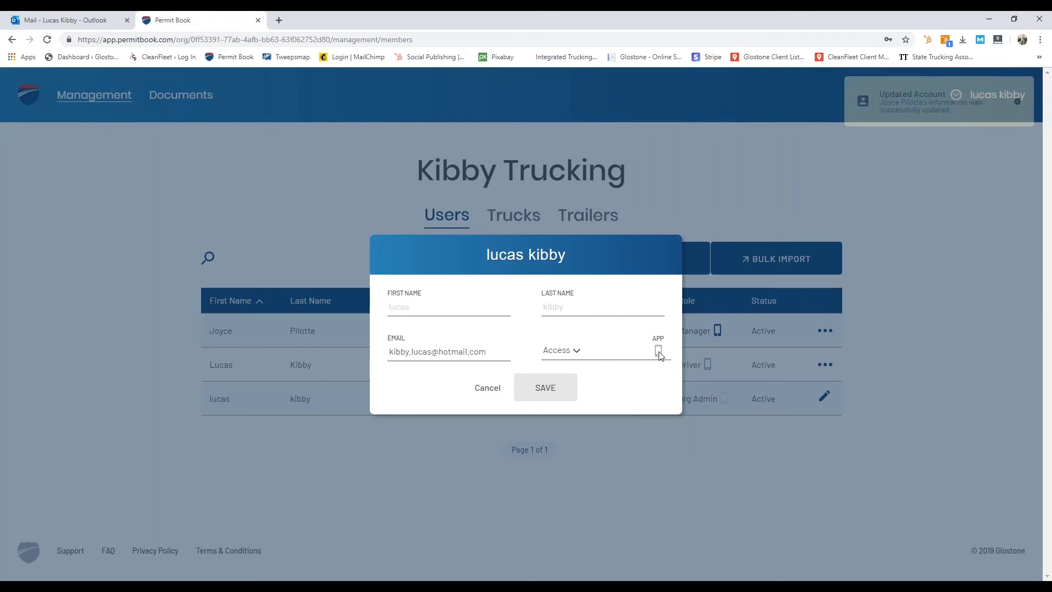
{"action": "left_click", "coordinate": [582, 355]}
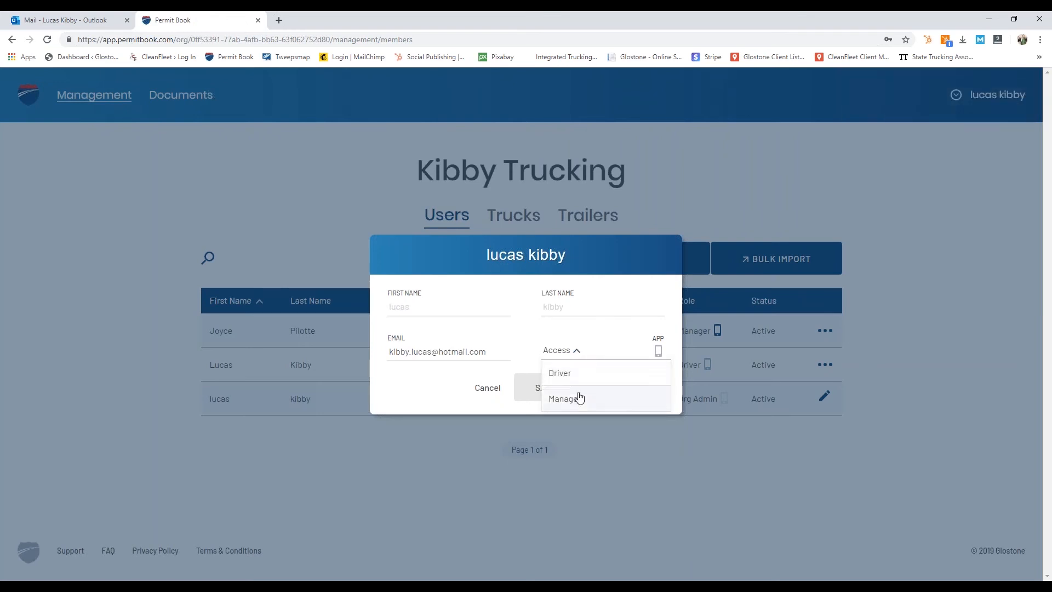
{"action": "left_click", "coordinate": [573, 373]}
{"action": "left_click", "coordinate": [570, 390]}
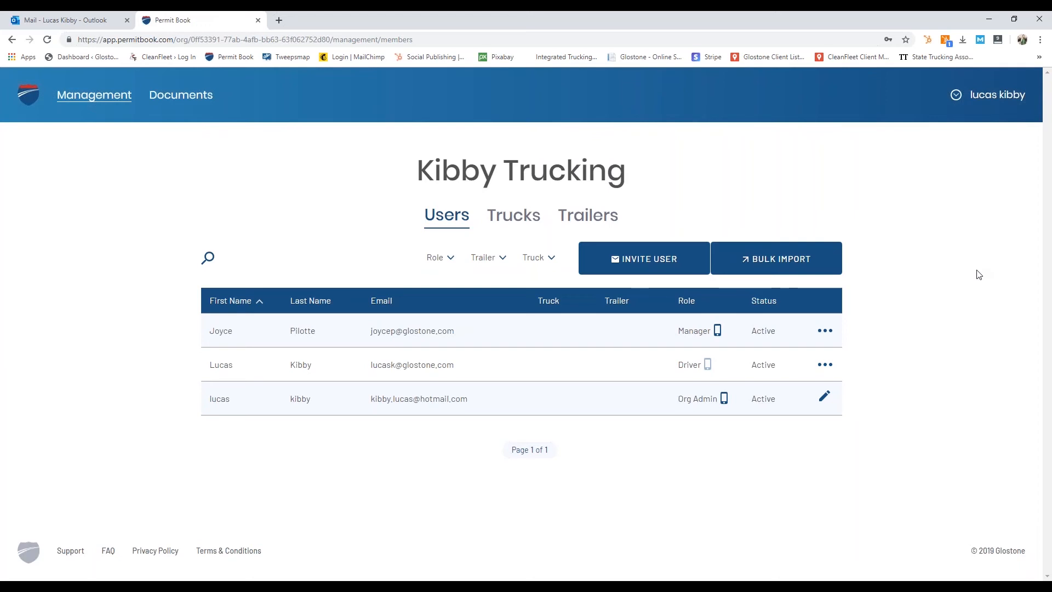
{"action": "left_click", "coordinate": [956, 95]}
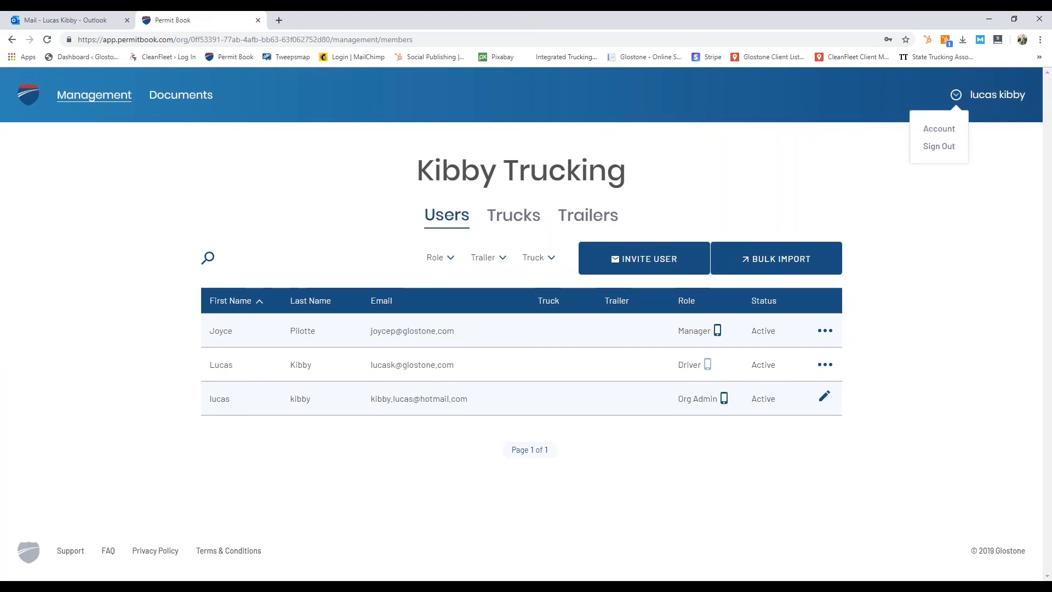
Step: View the account's billing details under My Account, then close it to return to Management > Users
{"action": "left_click", "coordinate": [940, 130]}
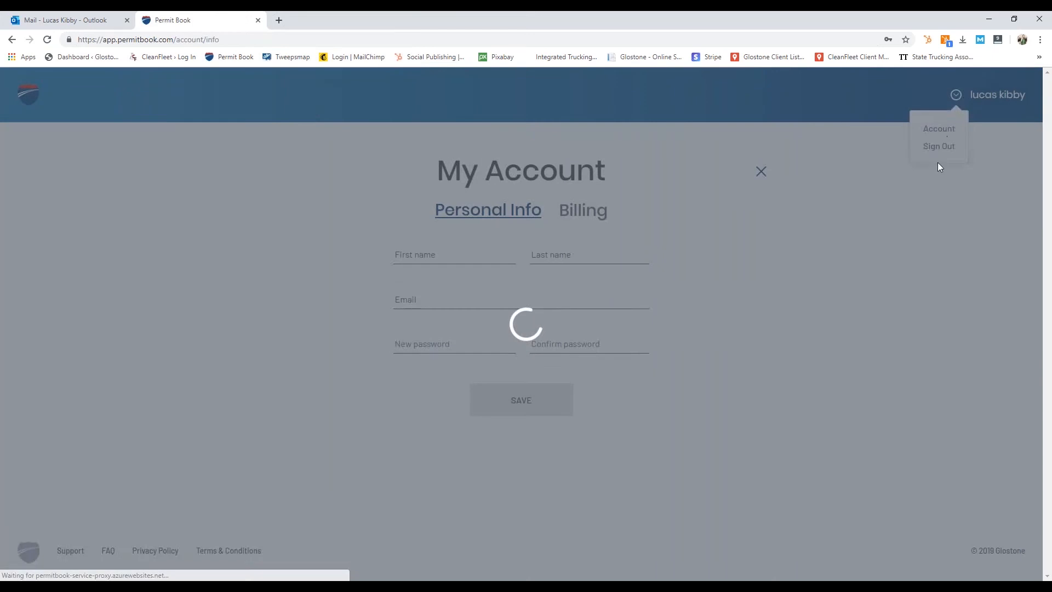
{"action": "left_click", "coordinate": [585, 211]}
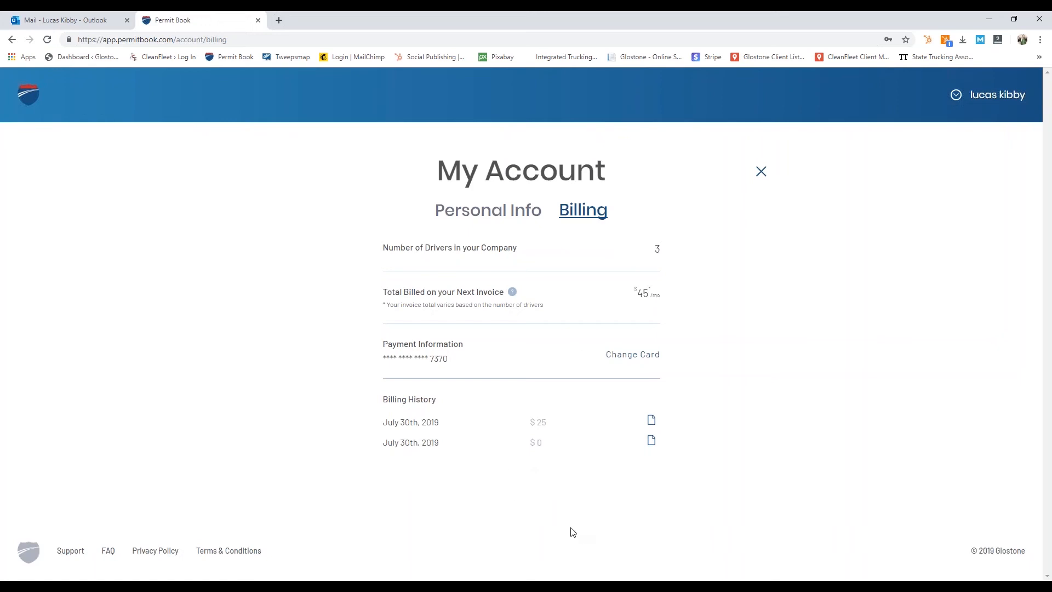
{"action": "left_click", "coordinate": [956, 95]}
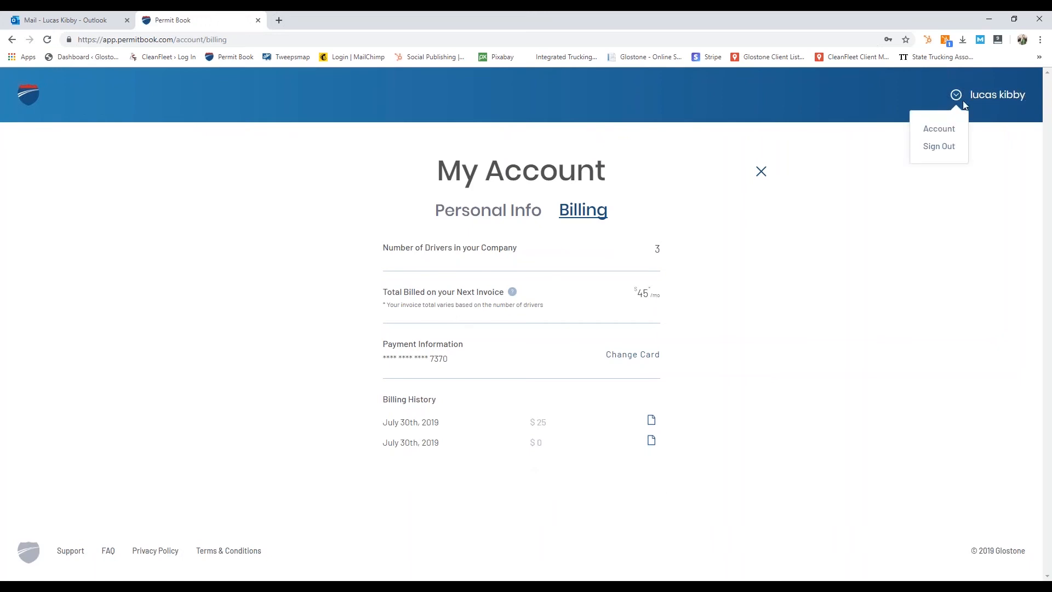
{"action": "left_click", "coordinate": [761, 171]}
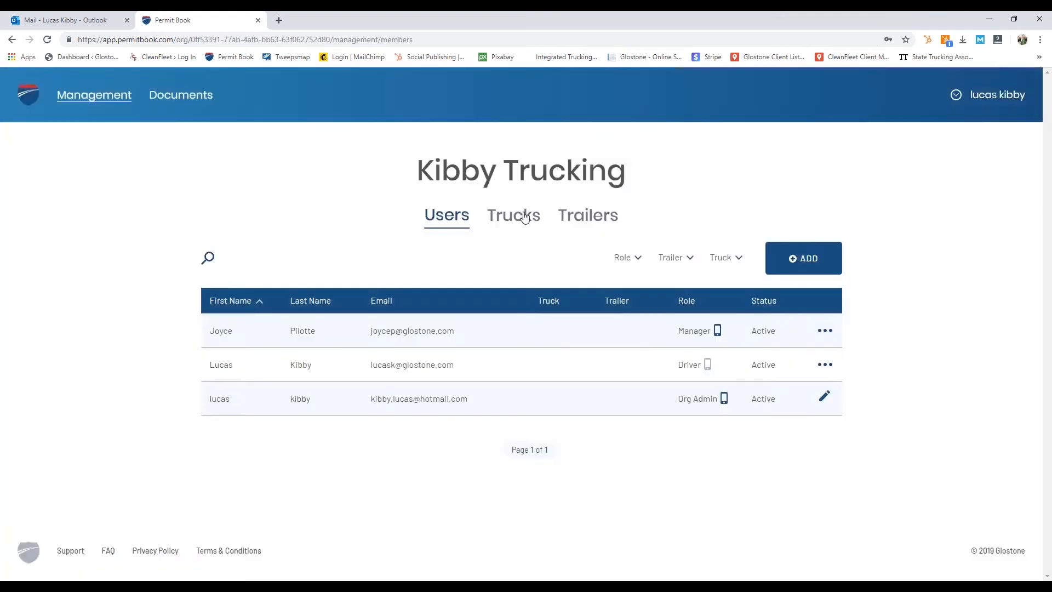
Step: On the Trucks list, start a bulk import and download the equipment import template for Excel
{"action": "left_click", "coordinate": [526, 217]}
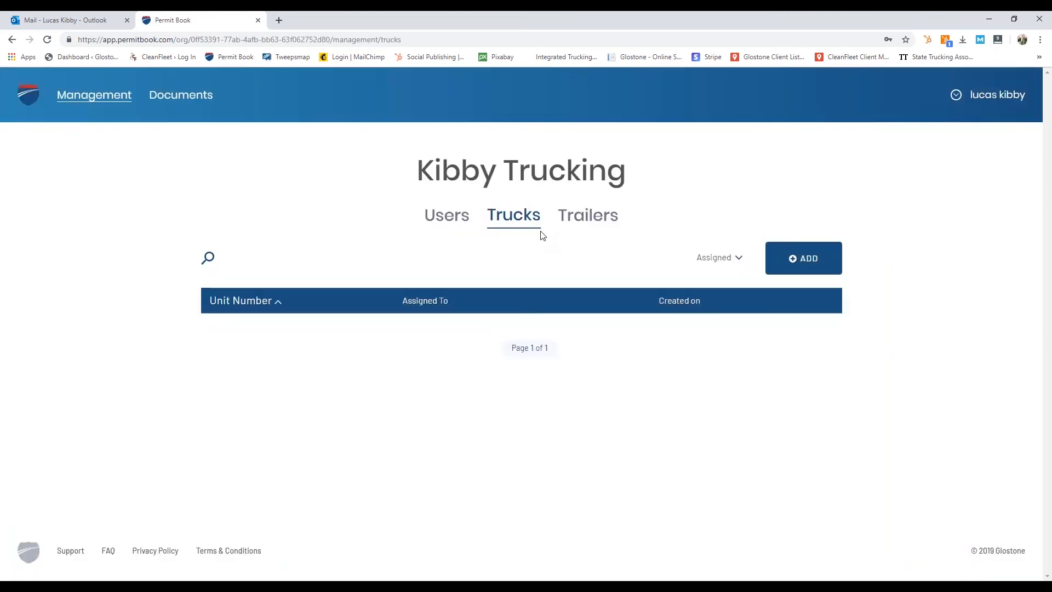
{"action": "left_click", "coordinate": [823, 260]}
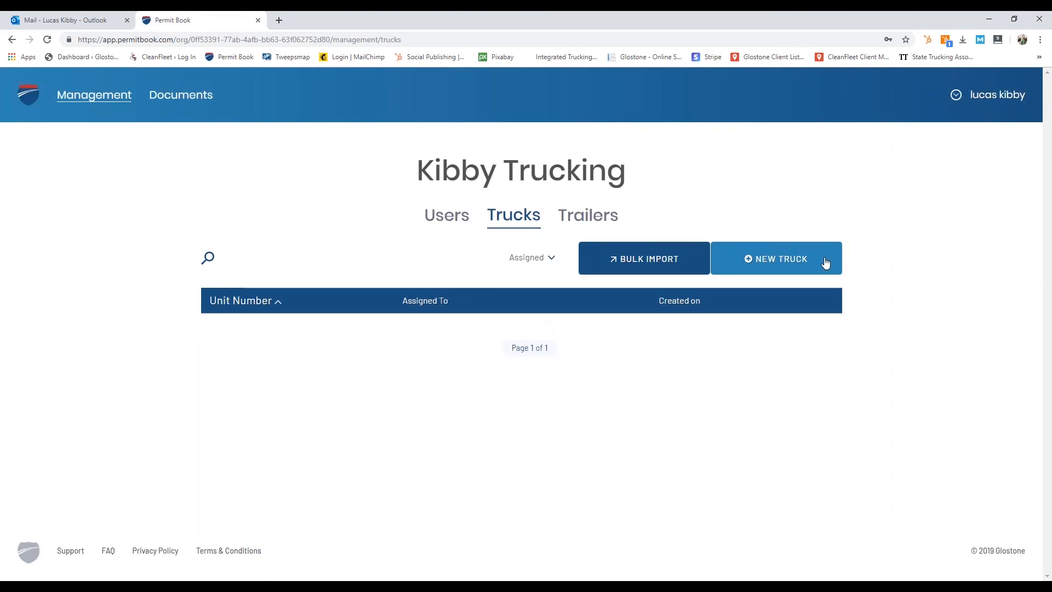
{"action": "left_click", "coordinate": [630, 263]}
{"action": "left_click", "coordinate": [558, 240]}
{"action": "left_click", "coordinate": [553, 374]}
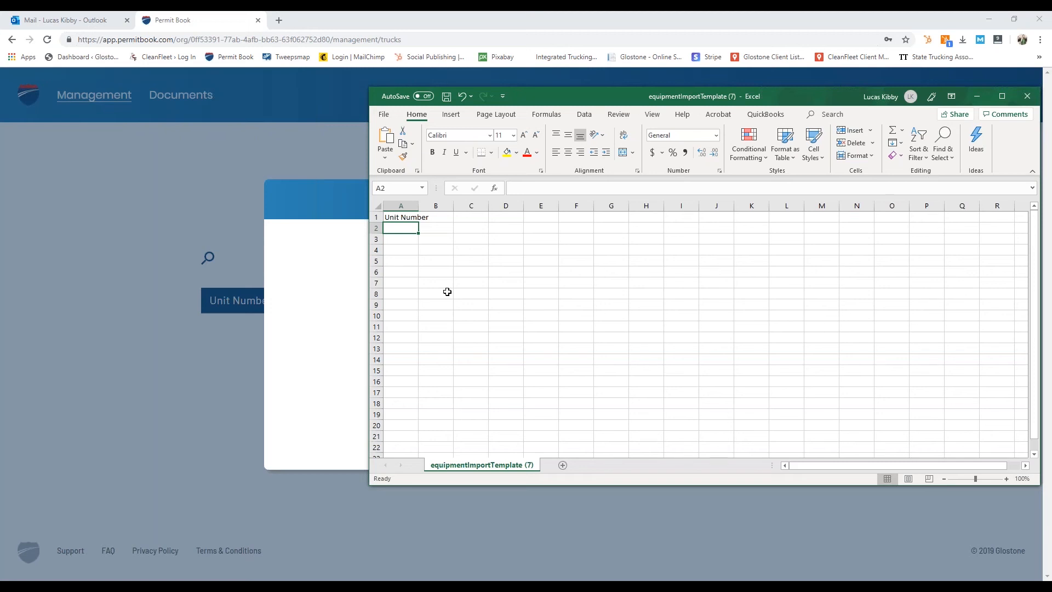
Step: Enter Truck01, Truck02 and Truck03 in cells A2:A4 of the template and save it
{"action": "type", "text": "Tru"}
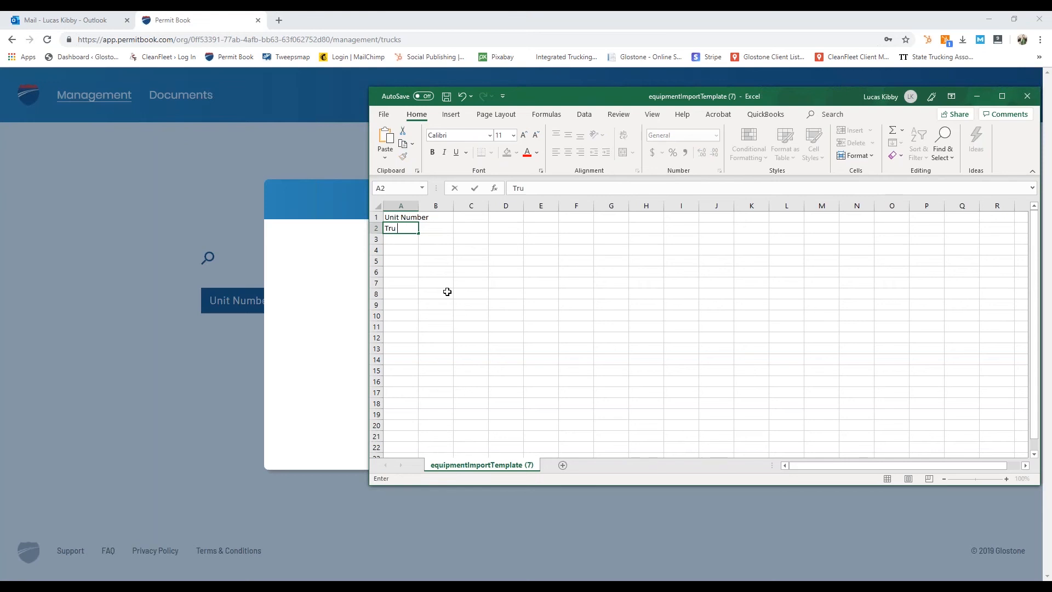
{"action": "type", "text": "ck01"}
{"action": "key", "text": "Return"}
{"action": "type", "text": "Truck"}
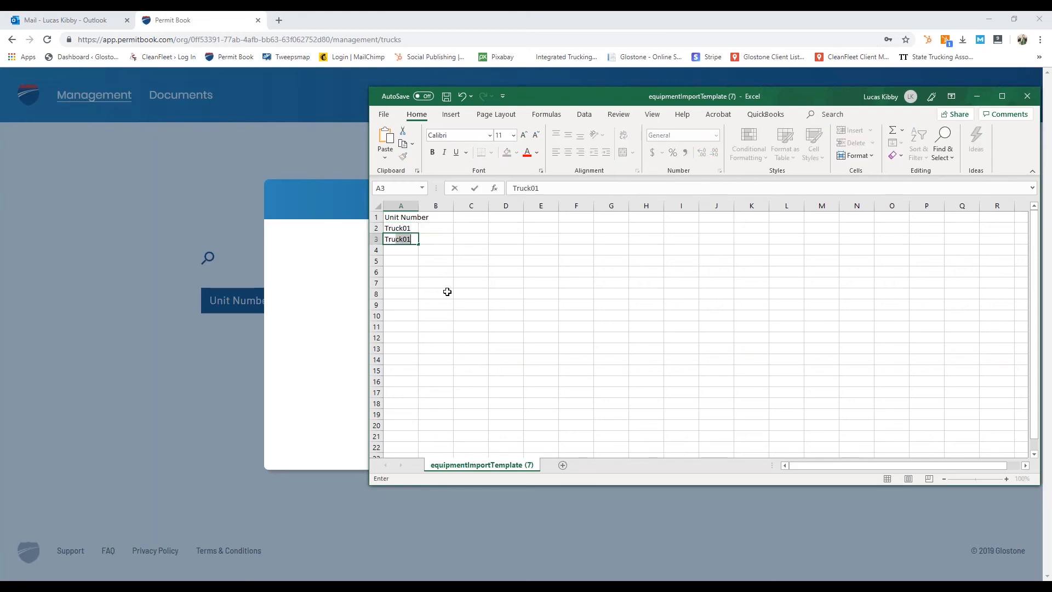
{"action": "type", "text": "02"}
{"action": "key", "text": "Return"}
{"action": "type", "text": "Truck03"}
{"action": "key", "text": "Return"}
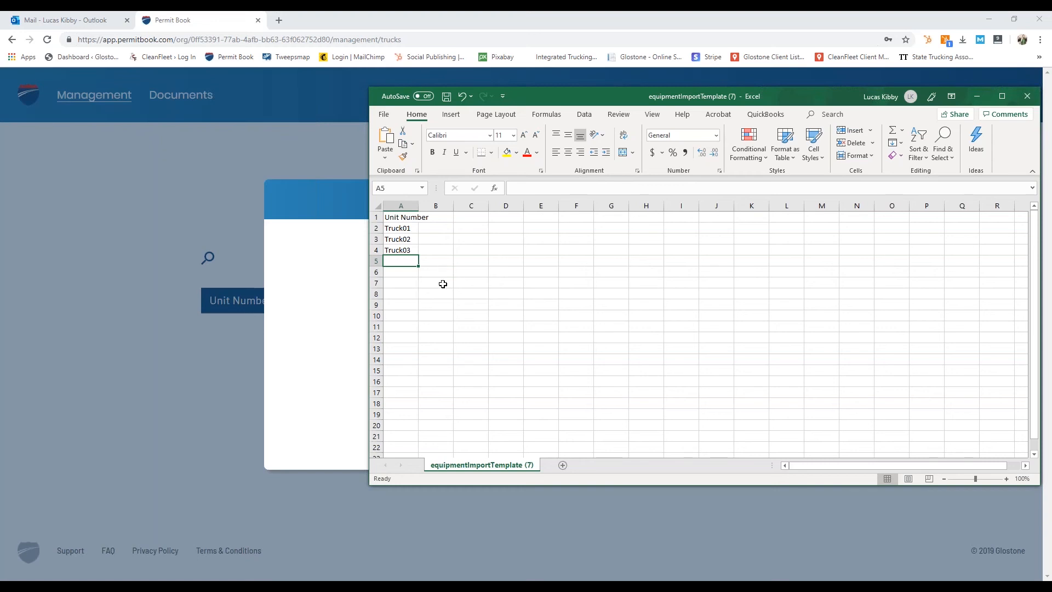
{"action": "key", "text": "ctrl+s"}
Step: Upload the saved template, check and import Truck01–Truck03, then go to the empty Trailers list
{"action": "left_click", "coordinate": [1026, 96]}
{"action": "left_click", "coordinate": [433, 288]}
{"action": "left_click", "coordinate": [538, 446]}
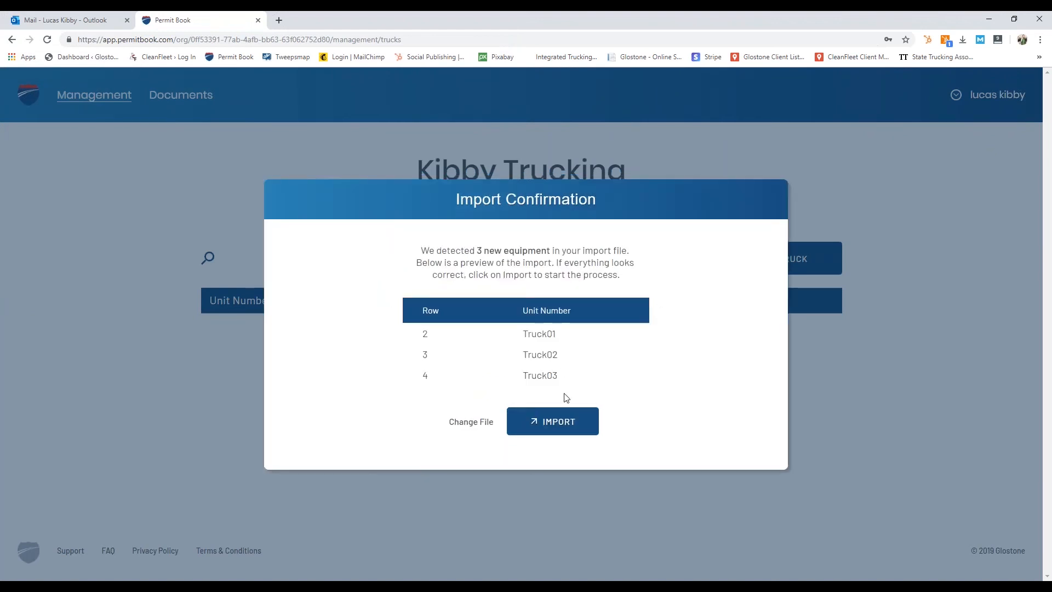
{"action": "left_click", "coordinate": [585, 435]}
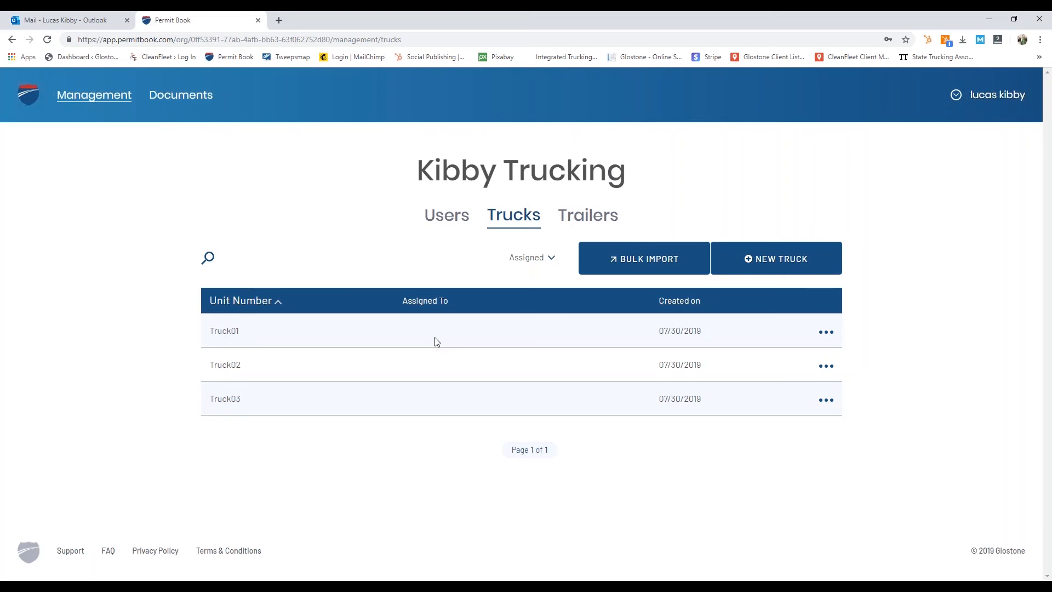
{"action": "left_click", "coordinate": [587, 215]}
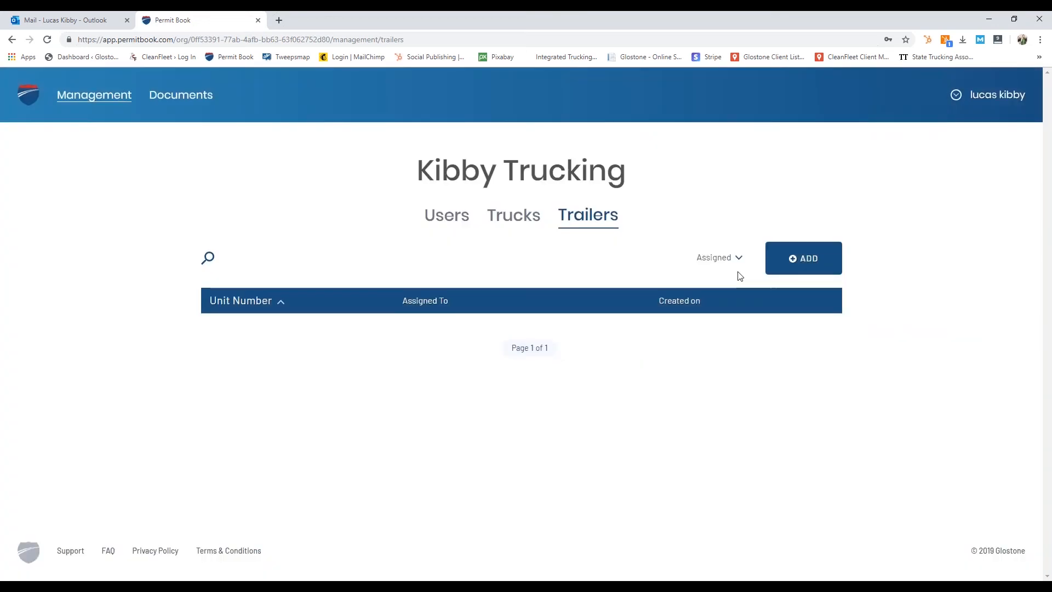
Step: Bulk import trailer30, trailer31 and trailer32 from userImport Template (6), then go to Documents
{"action": "mouse_move", "coordinate": [800, 270]}
{"action": "left_click", "coordinate": [636, 266]}
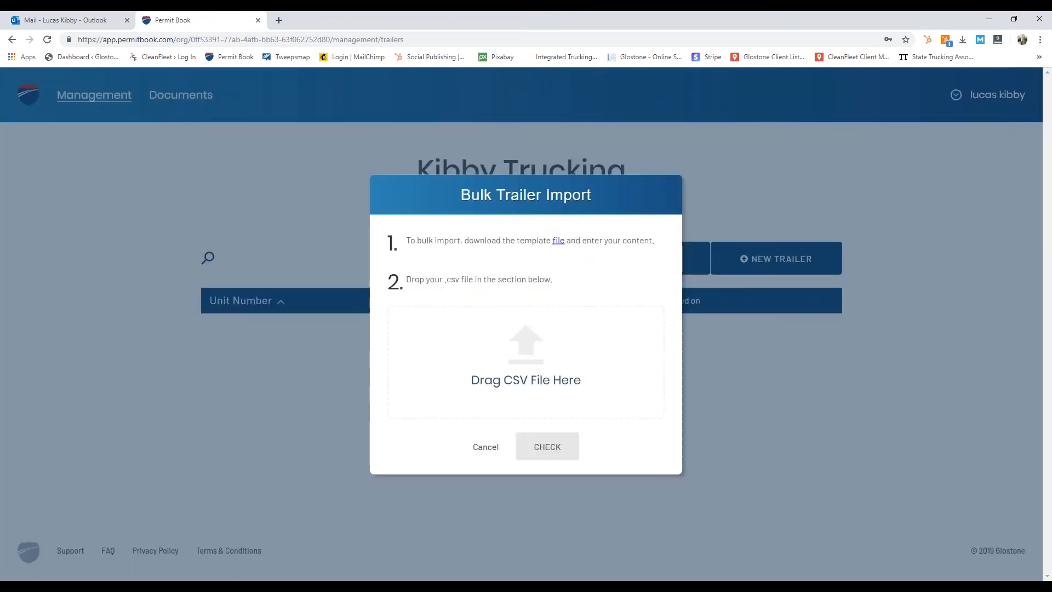
{"action": "left_click", "coordinate": [555, 385]}
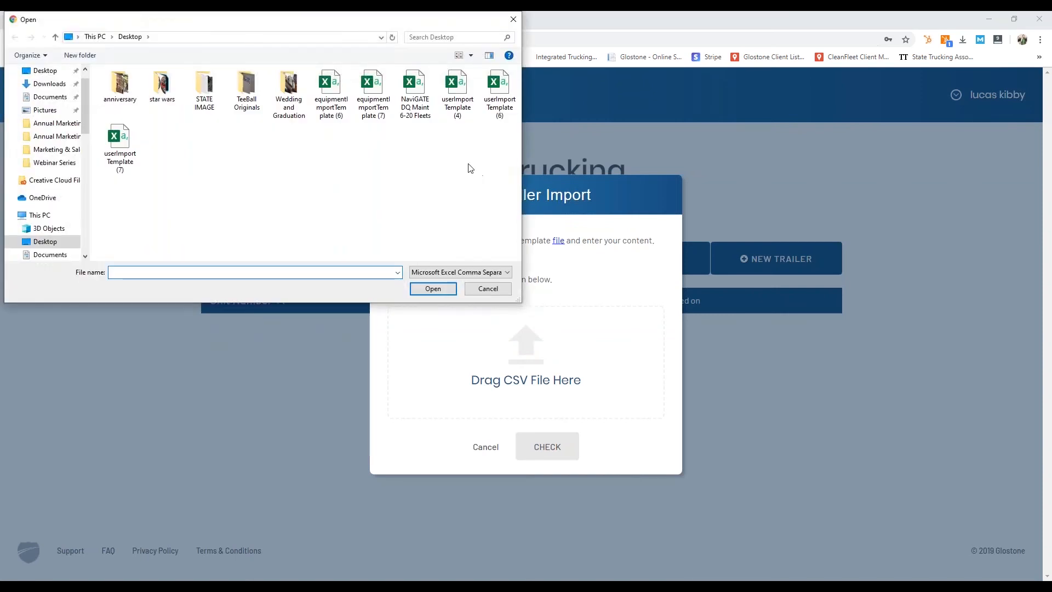
{"action": "left_click", "coordinate": [498, 100]}
{"action": "left_click", "coordinate": [434, 289]}
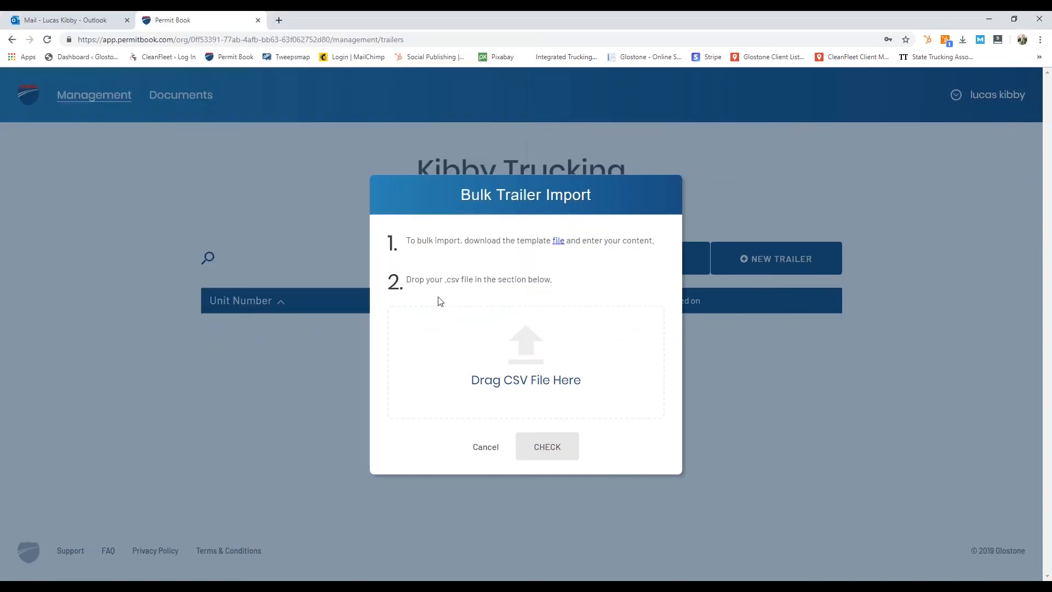
{"action": "left_click", "coordinate": [564, 450]}
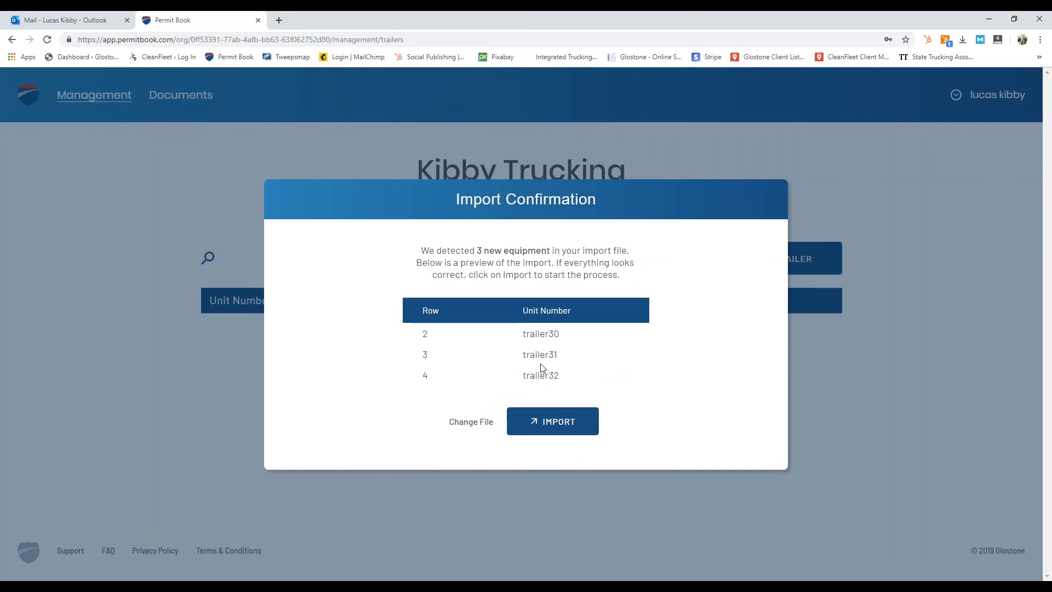
{"action": "left_click", "coordinate": [582, 431]}
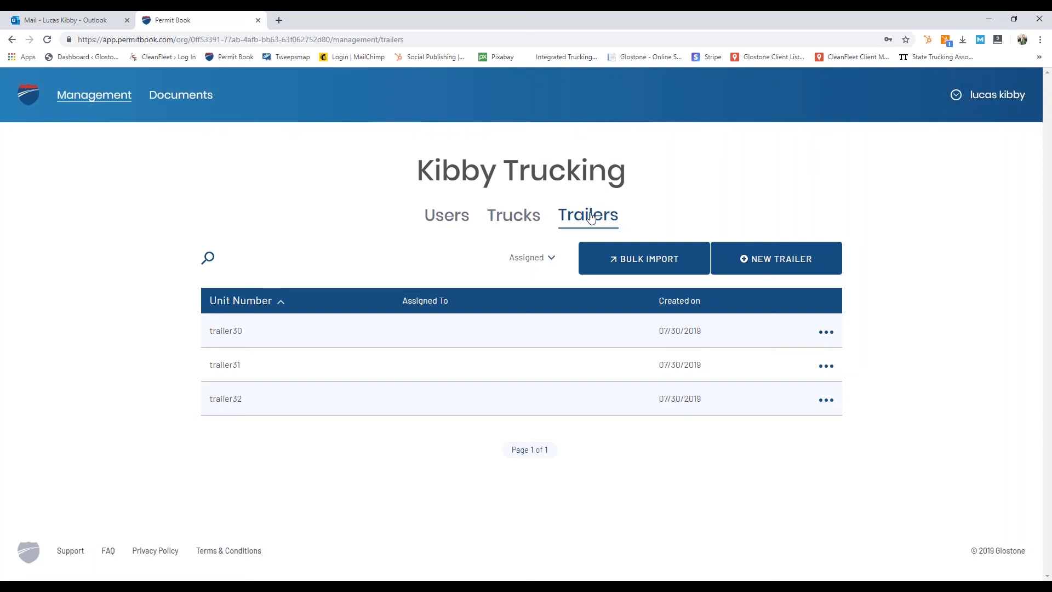
{"action": "left_click", "coordinate": [198, 97]}
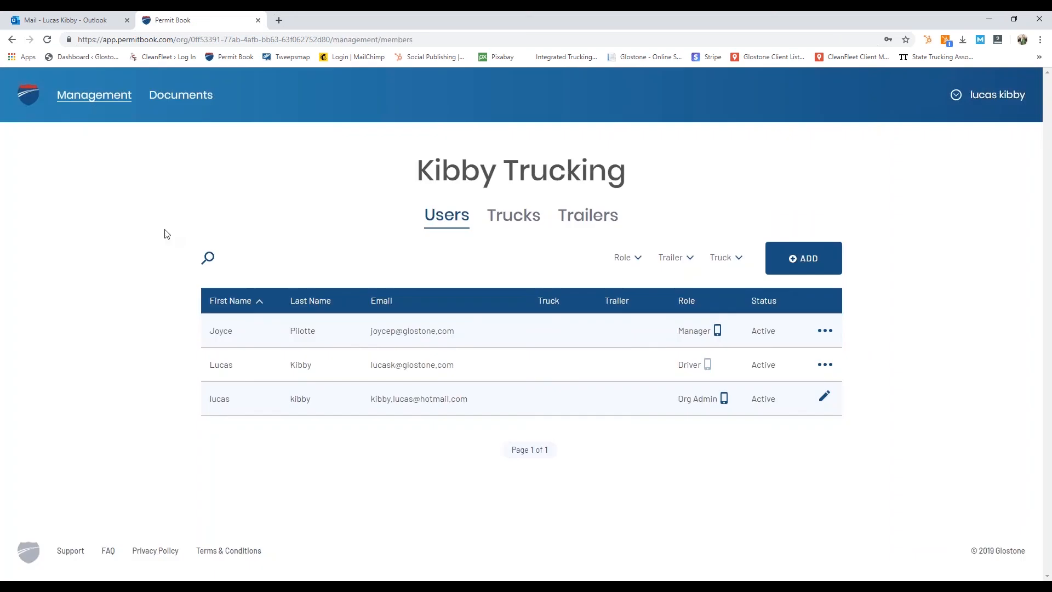
{"action": "left_click", "coordinate": [175, 94]}
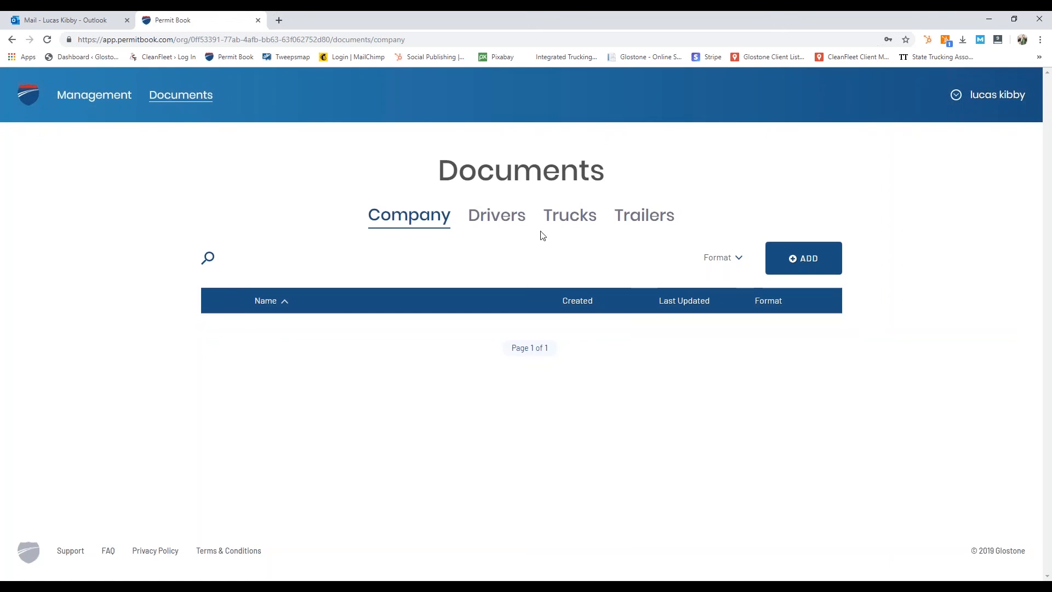
Step: Upload AppStoreLogo1.png as a new company file, name it 'company logo' and save it
{"action": "left_click", "coordinate": [804, 262]}
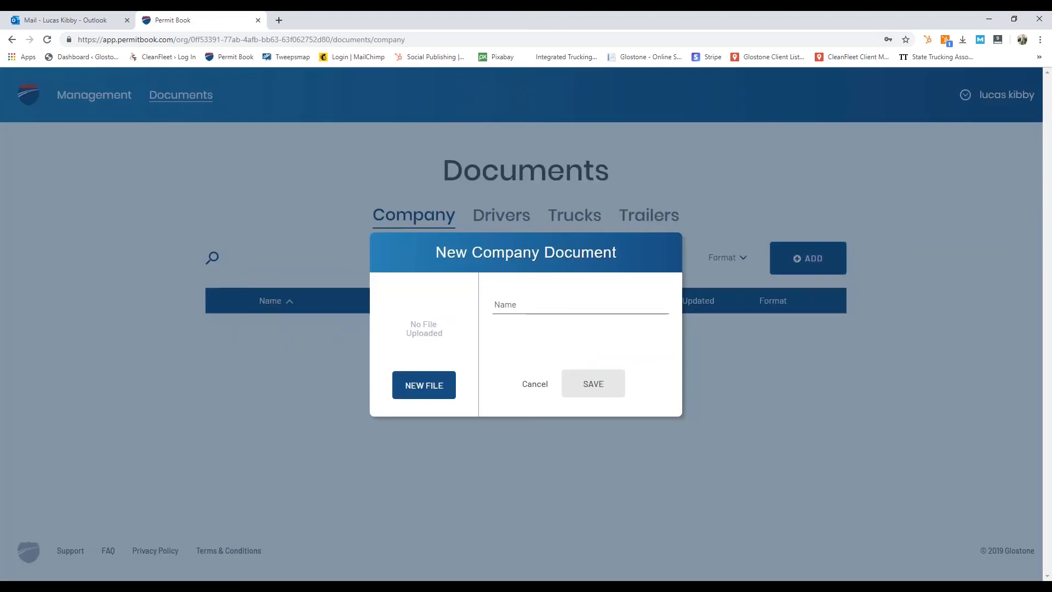
{"action": "left_click", "coordinate": [424, 386]}
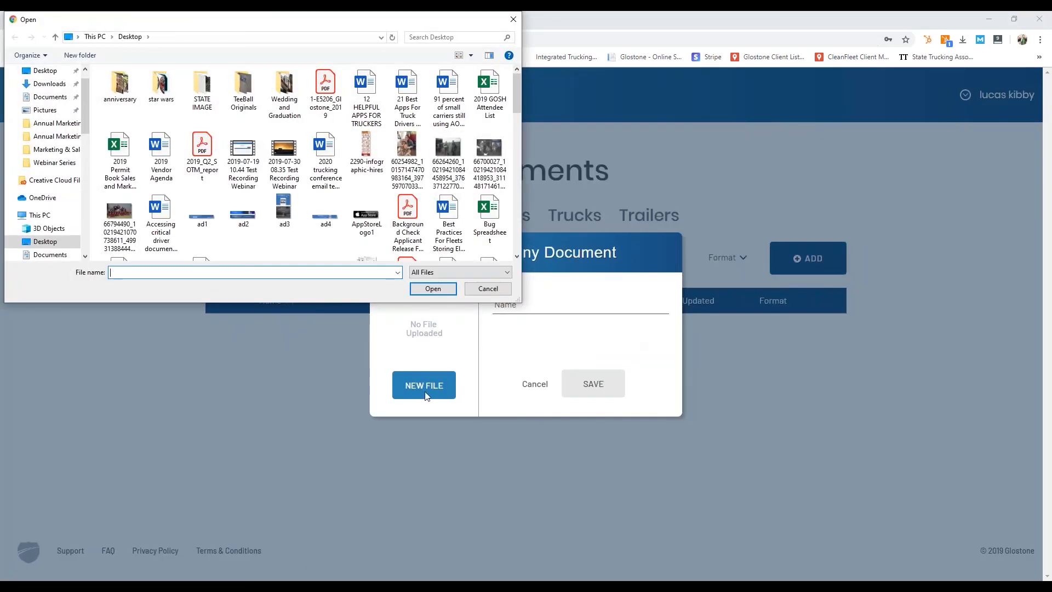
{"action": "left_click", "coordinate": [367, 225]}
{"action": "left_click", "coordinate": [434, 288]}
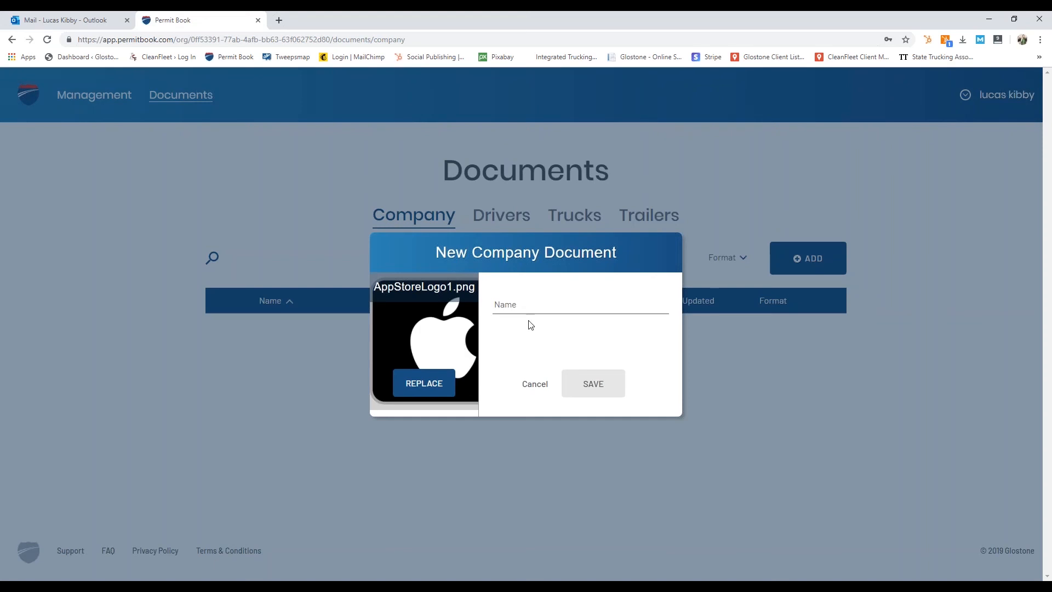
{"action": "left_click", "coordinate": [552, 307]}
{"action": "type", "text": "company logo"}
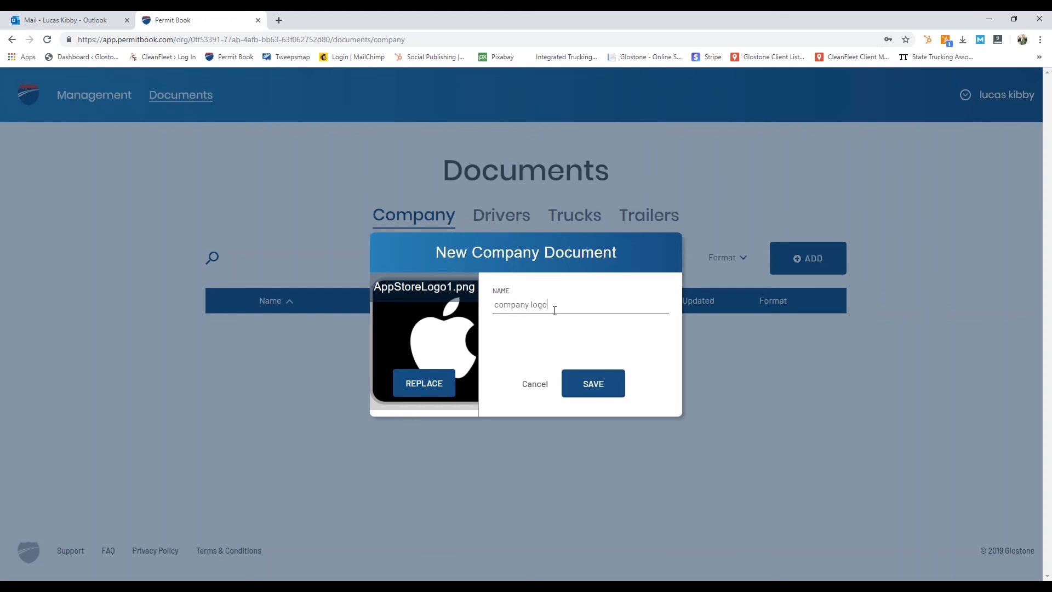
{"action": "left_click", "coordinate": [591, 385]}
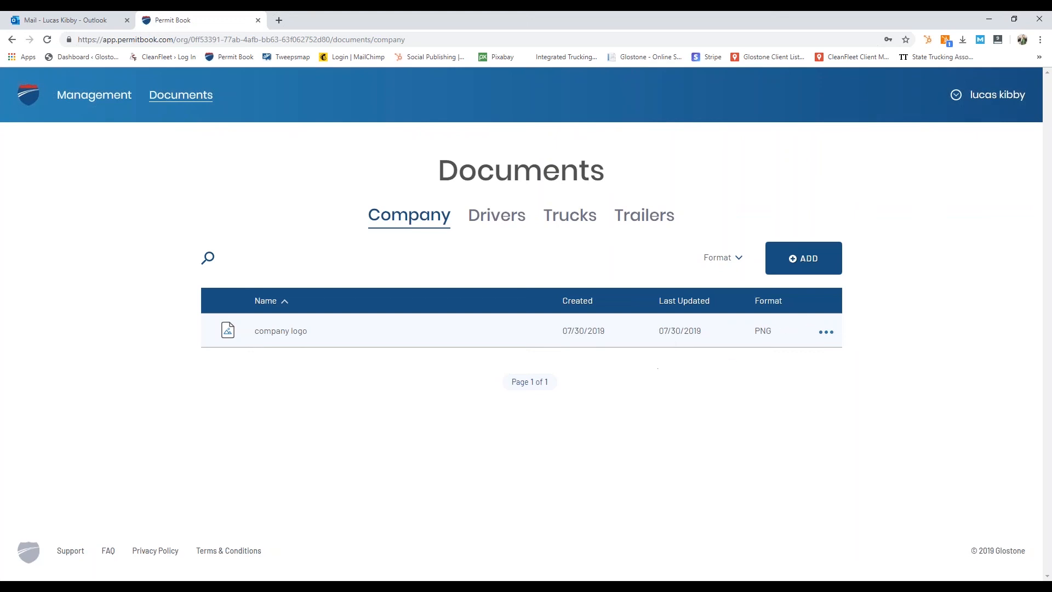
Step: Re-save the 'company logo' PNG document unchanged, cancelling the file replacement, and check its updated row
{"action": "left_click", "coordinate": [827, 332]}
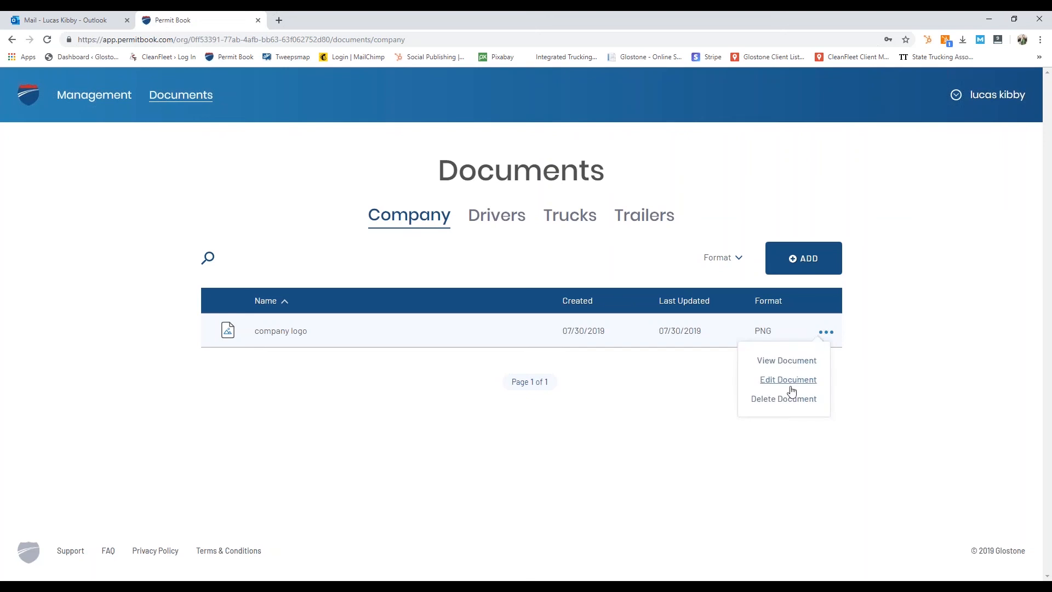
{"action": "left_click", "coordinate": [790, 380]}
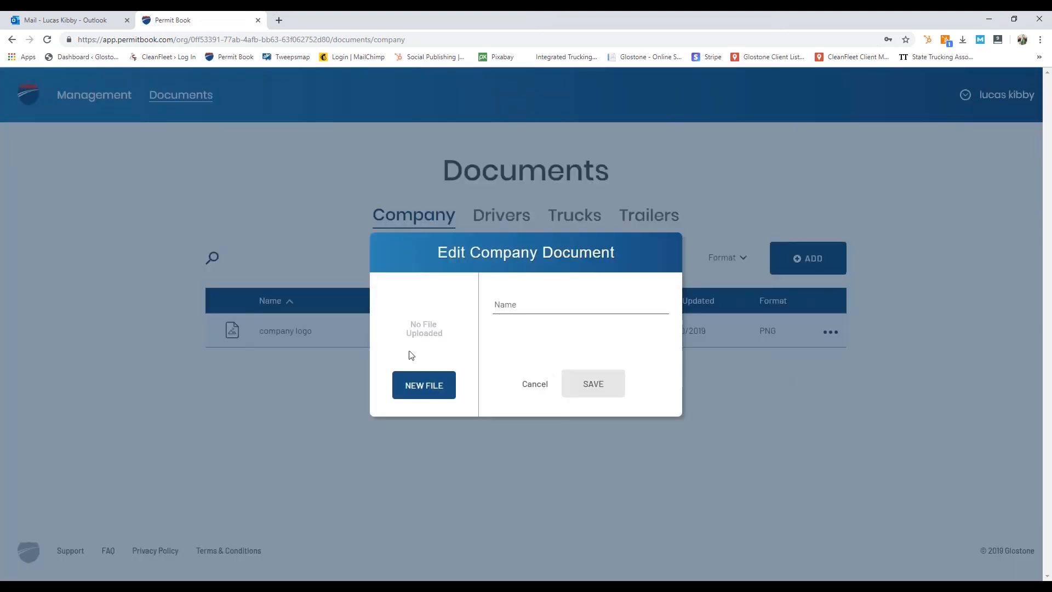
{"action": "left_click", "coordinate": [425, 387]}
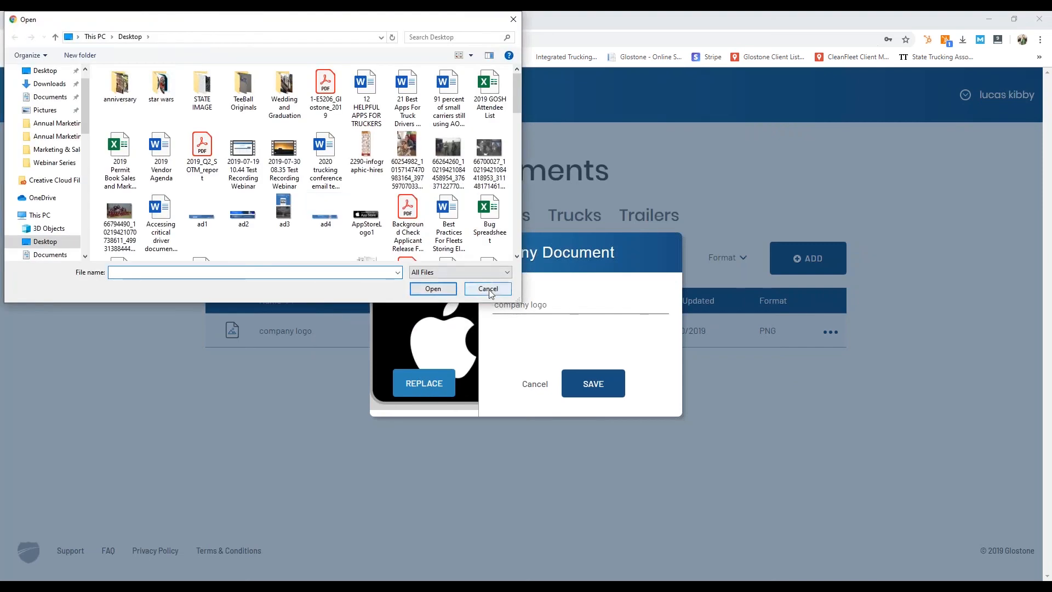
{"action": "left_click", "coordinate": [476, 288]}
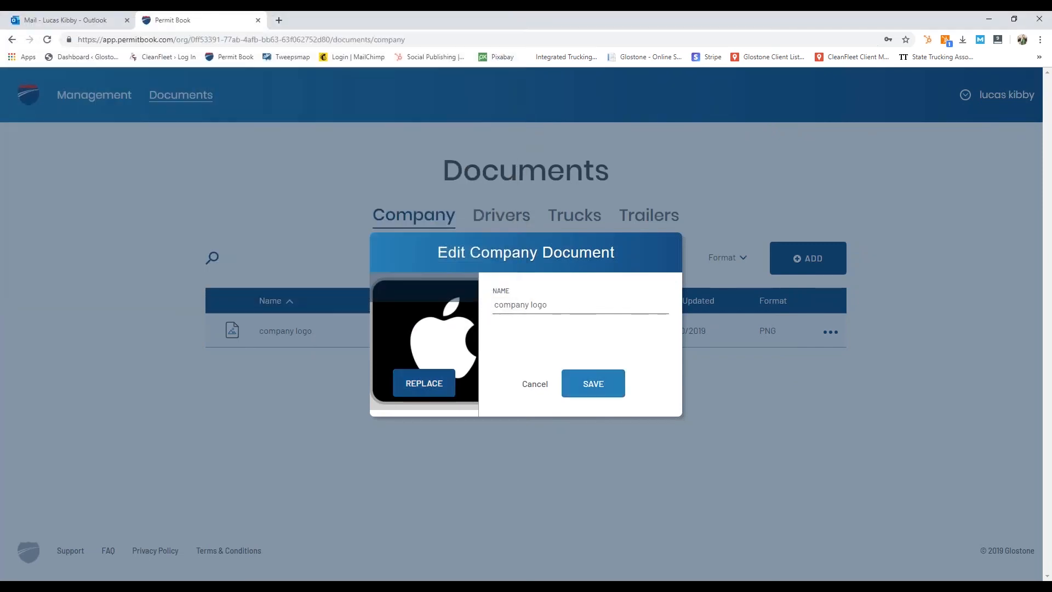
{"action": "left_click", "coordinate": [593, 383]}
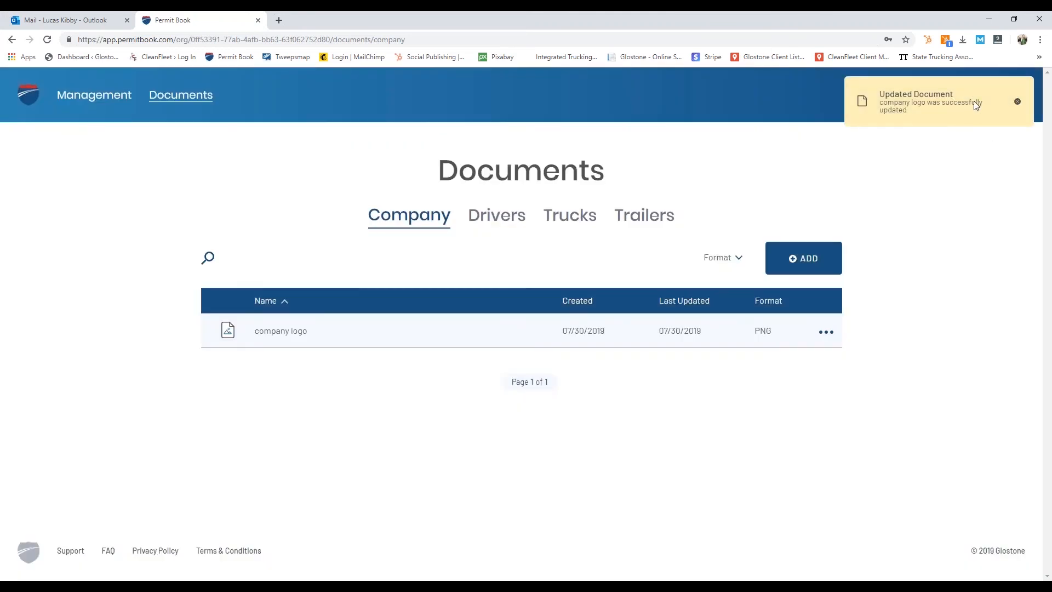
{"action": "left_click_drag", "start_coordinate": [715, 338], "coordinate": [672, 305]}
{"action": "left_click", "coordinate": [695, 339]}
{"action": "left_click_drag", "start_coordinate": [704, 339], "coordinate": [658, 340]}
{"action": "left_click", "coordinate": [689, 334]}
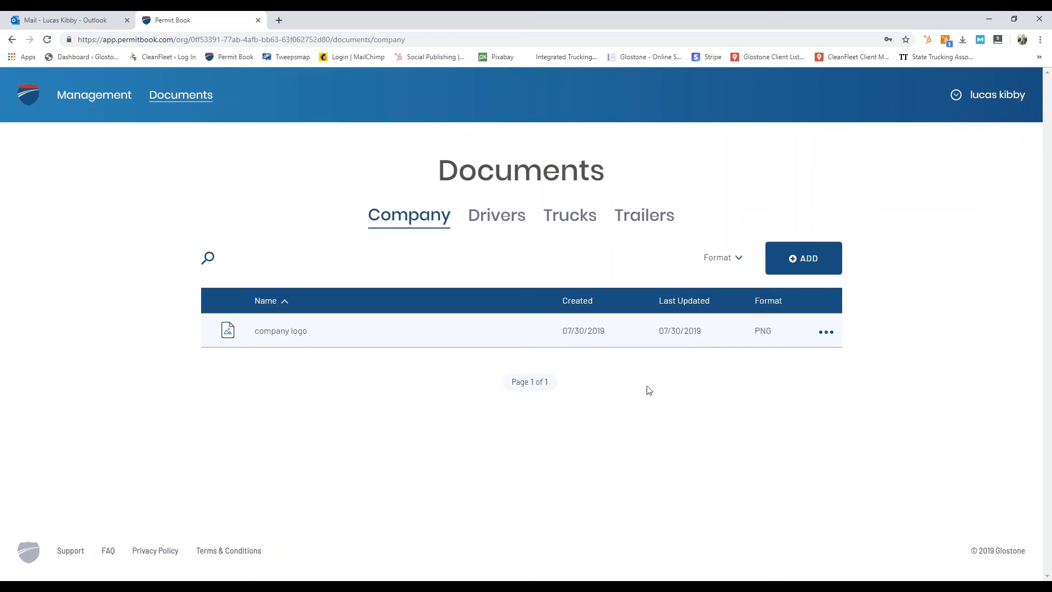
{"action": "left_click", "coordinate": [816, 331]}
{"action": "left_click", "coordinate": [813, 359]}
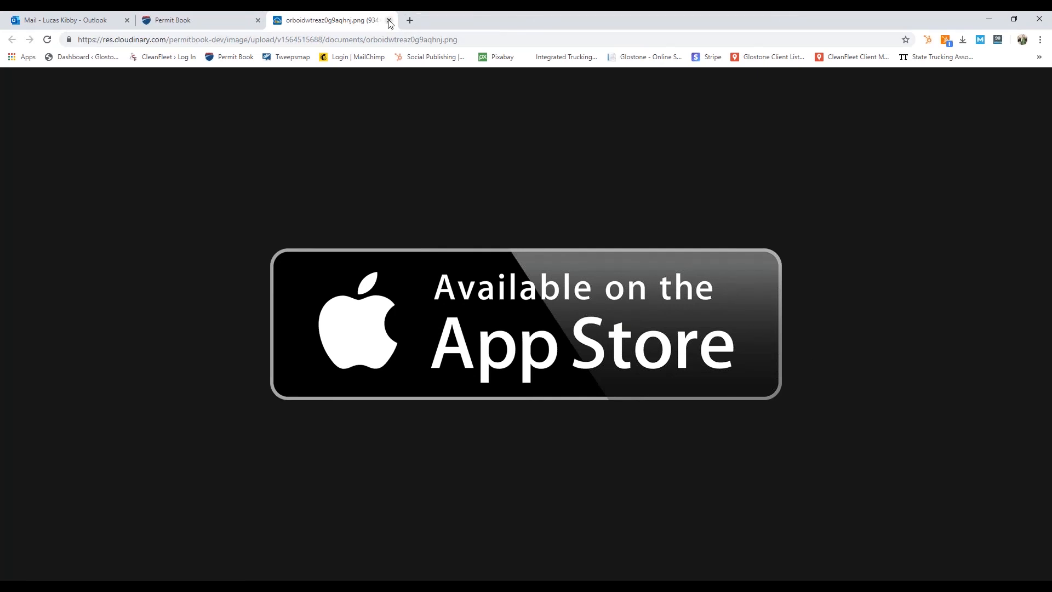
{"action": "left_click", "coordinate": [389, 21]}
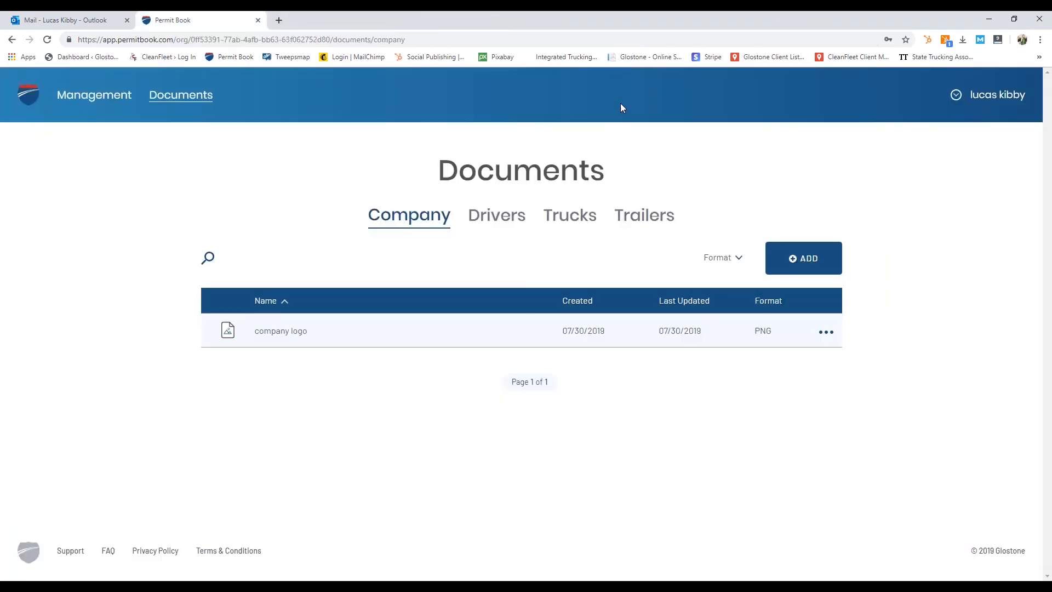
Step: Start a new driver document and upload the AppStoreLogo1.png image
{"action": "left_click", "coordinate": [510, 219]}
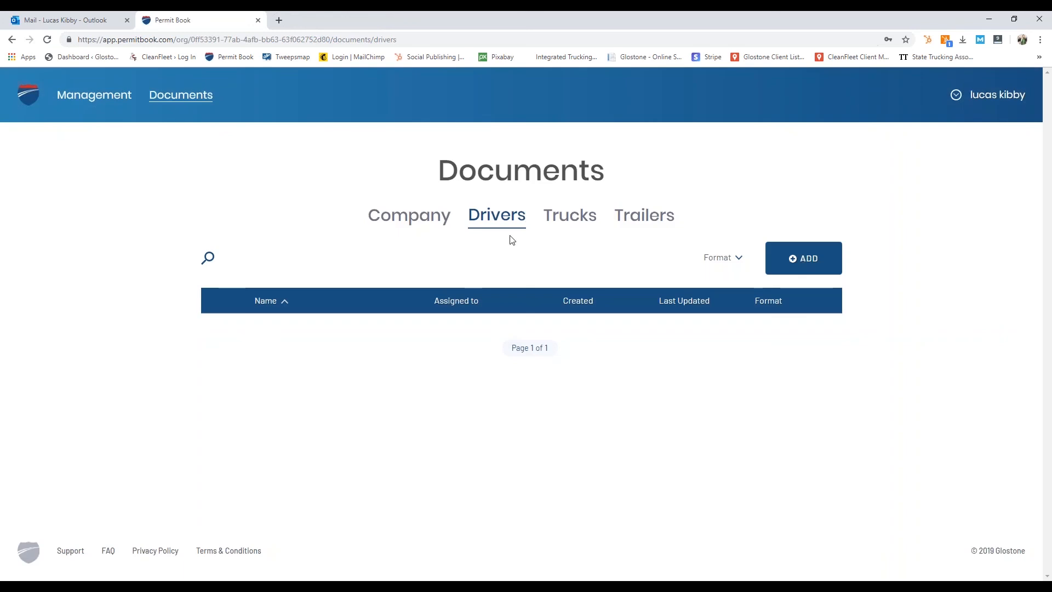
{"action": "left_click", "coordinate": [807, 265]}
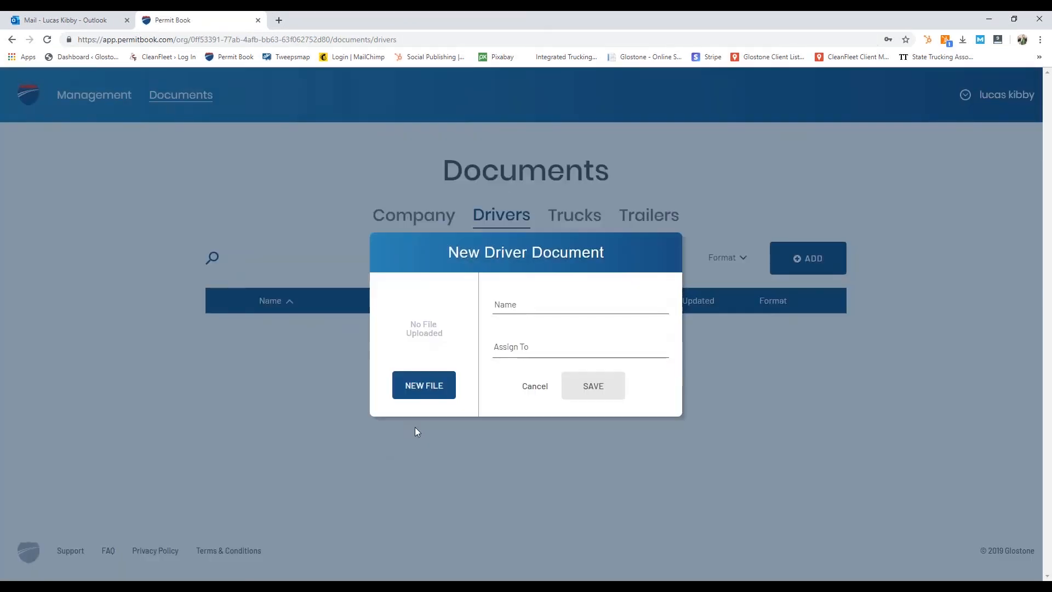
{"action": "left_click", "coordinate": [419, 393]}
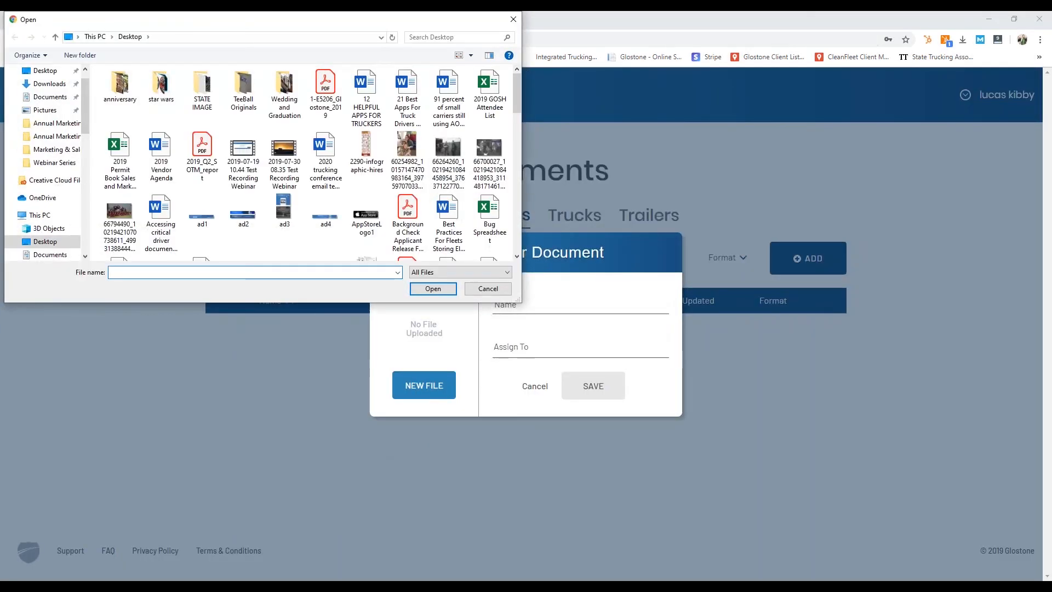
{"action": "left_click", "coordinate": [373, 218]}
{"action": "left_click", "coordinate": [432, 288]}
Step: Name the document as the driver's CDL, assign it to that driver, and save
{"action": "left_click", "coordinate": [526, 302]}
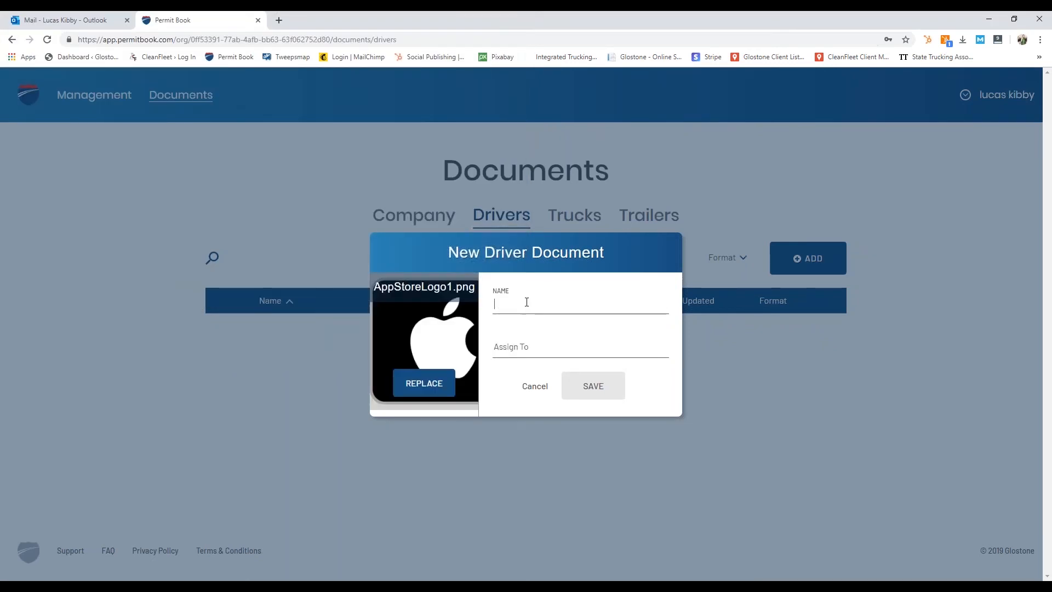
{"action": "type", "text": "Joyce "}
{"action": "type", "text": "Pho"}
{"action": "key", "text": "BackSpace"}
{"action": "key", "text": "BackSpace"}
{"action": "key", "text": "BackSpace"}
{"action": "type", "text": "Ch"}
{"action": "type", "text": "L"}
{"action": "left_click", "coordinate": [521, 350]}
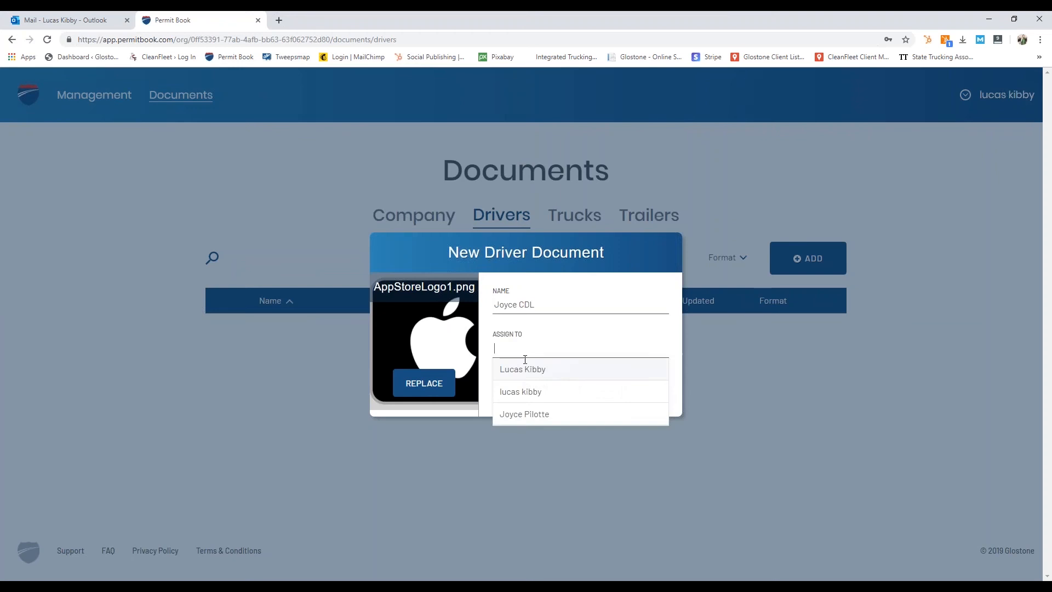
{"action": "left_click", "coordinate": [526, 414]}
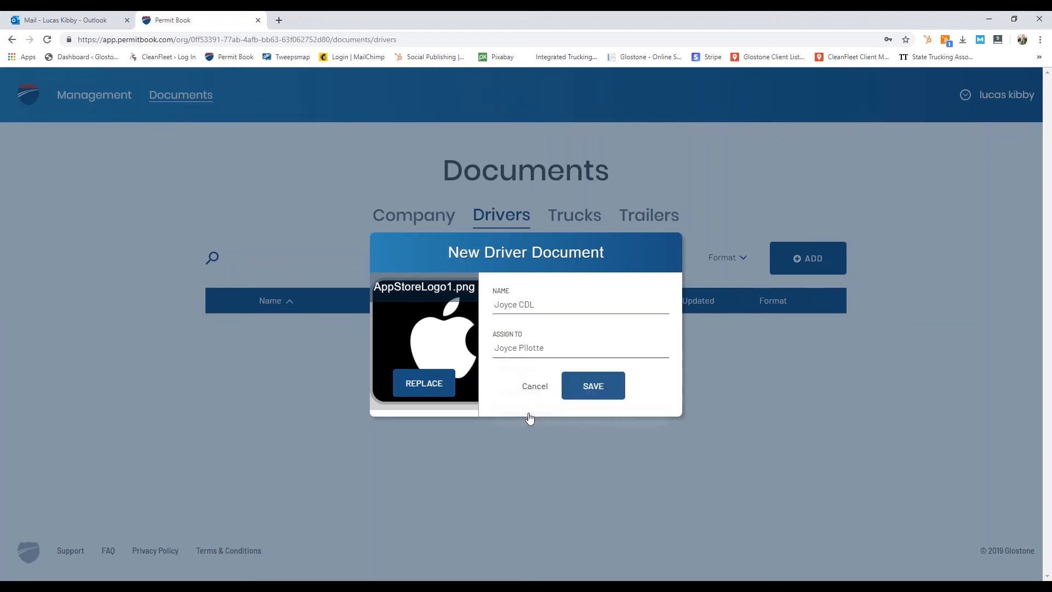
{"action": "left_click", "coordinate": [592, 386]}
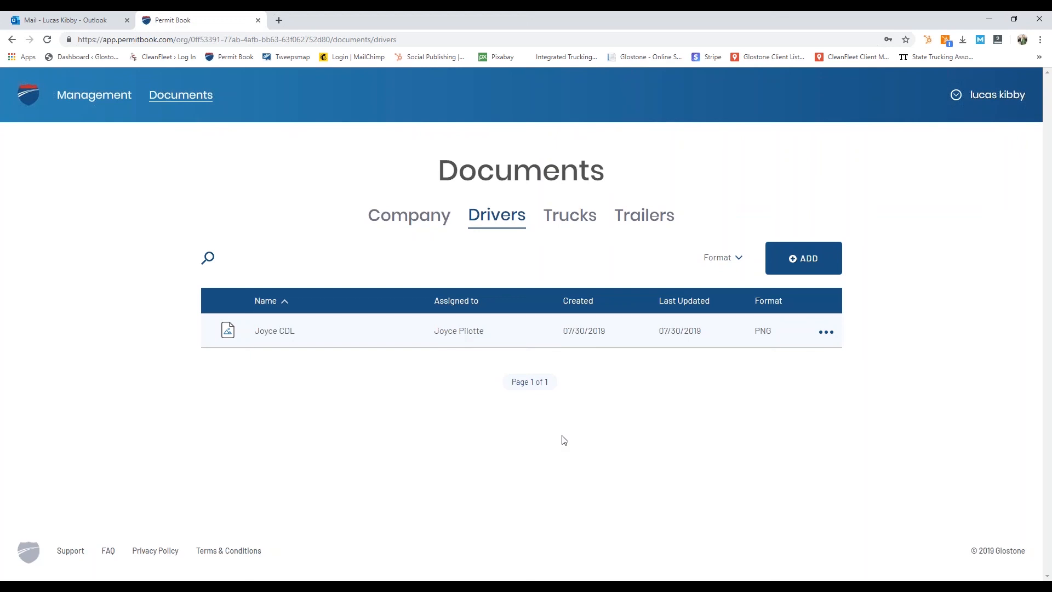
{"action": "left_click", "coordinate": [584, 218]}
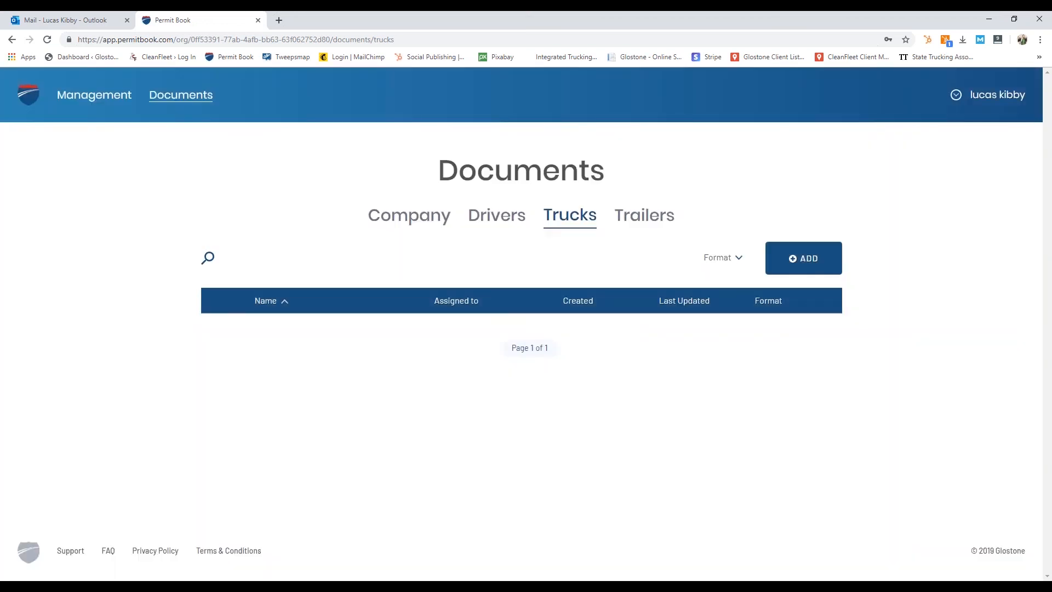
{"action": "left_click", "coordinate": [660, 219]}
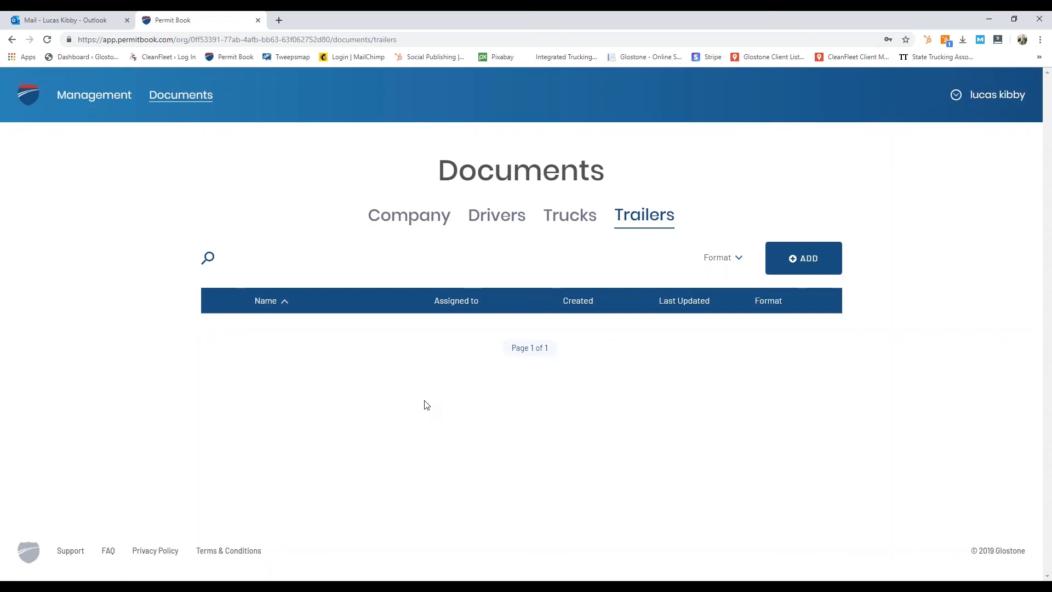
{"action": "left_click", "coordinate": [492, 219]}
{"action": "left_click", "coordinate": [826, 332]}
{"action": "left_click", "coordinate": [805, 378]}
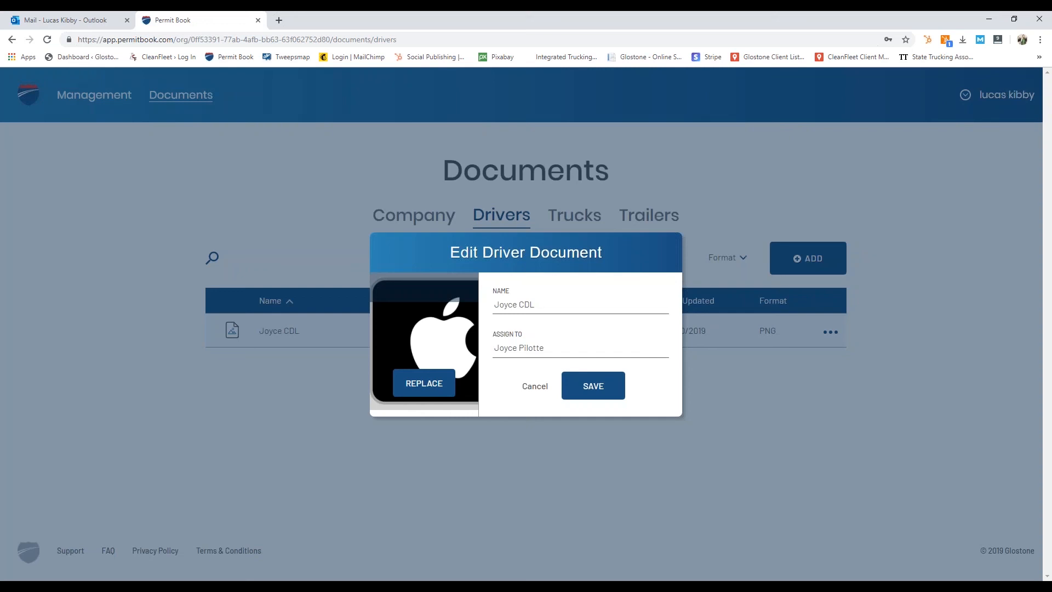
{"action": "left_click", "coordinate": [536, 390]}
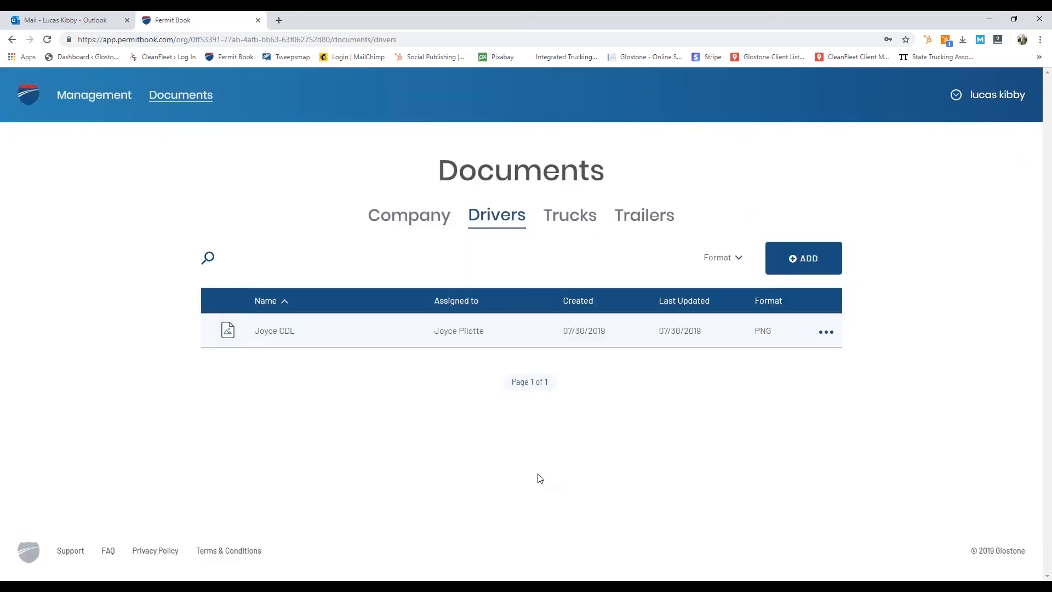
{"action": "left_click", "coordinate": [69, 551]}
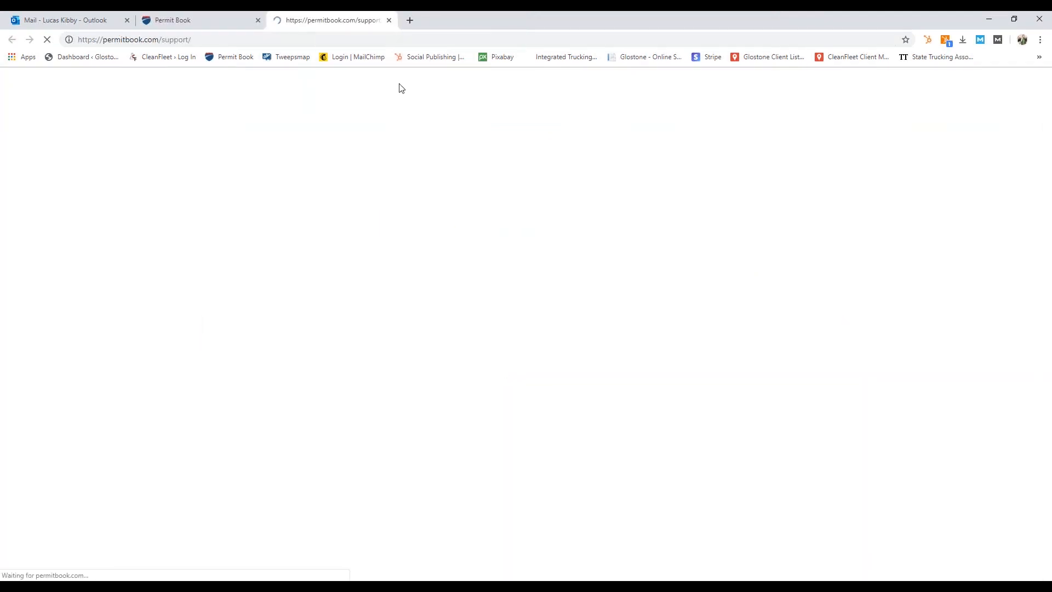
{"action": "scroll", "coordinate": [375, 369], "scroll_direction": "down", "scroll_amount": 7}
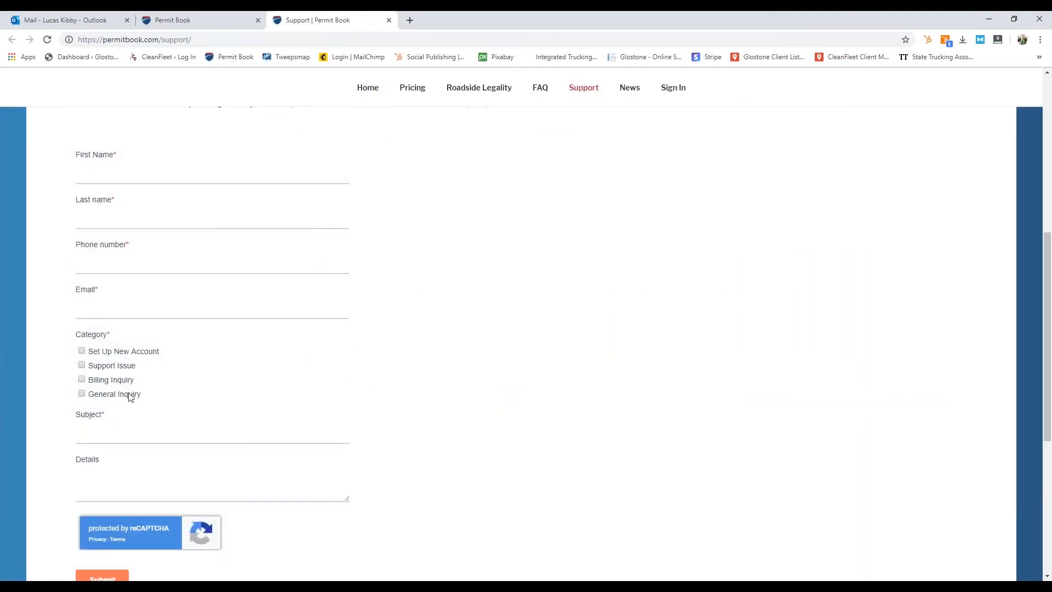
{"action": "left_click", "coordinate": [130, 433]}
{"action": "left_click", "coordinate": [140, 489]}
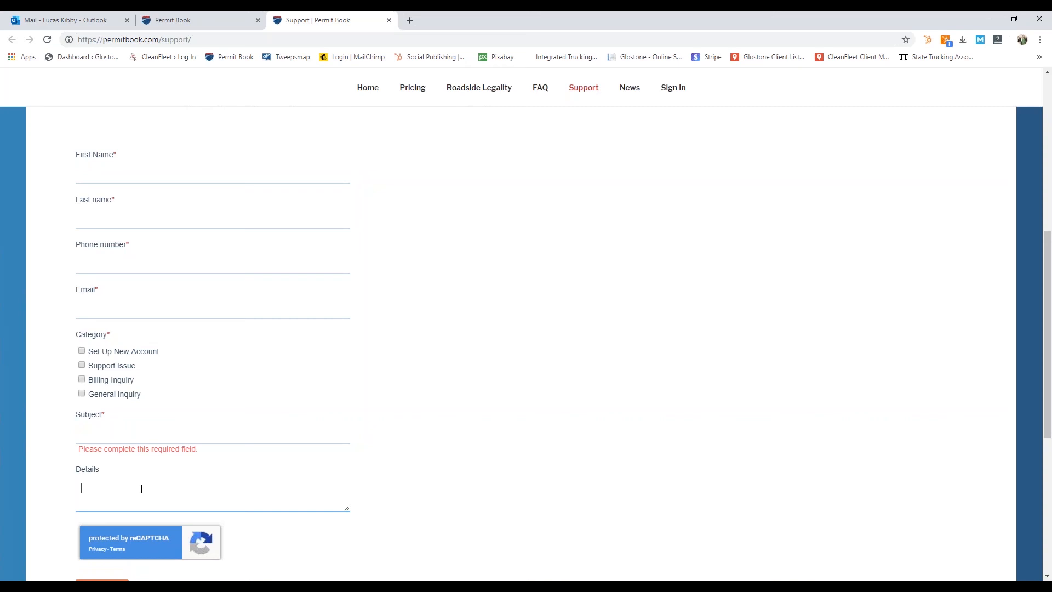
{"action": "scroll", "coordinate": [195, 462], "scroll_direction": "up", "scroll_amount": 8}
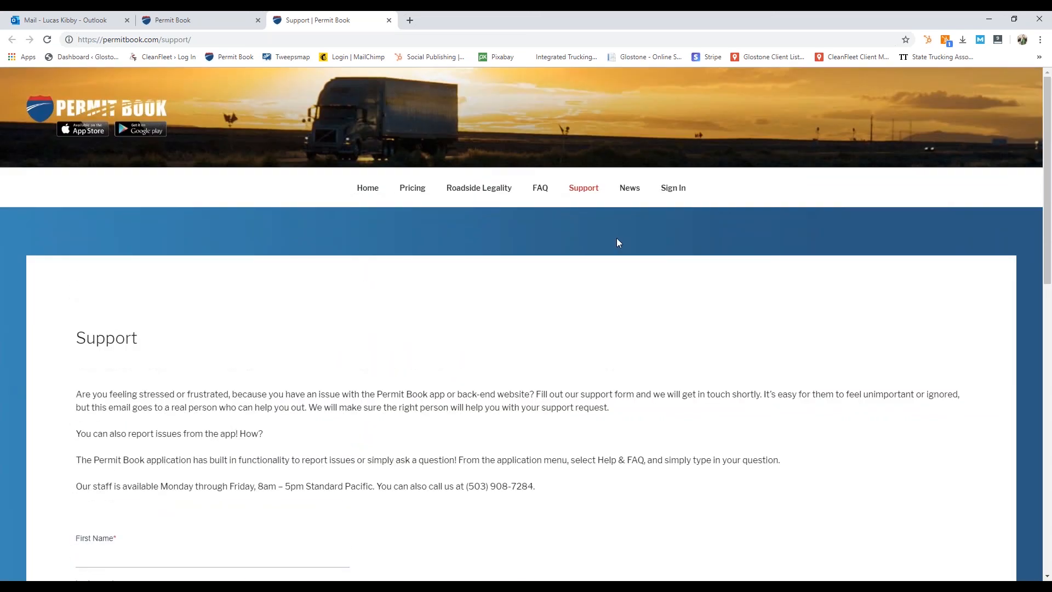
{"action": "left_click", "coordinate": [388, 20]}
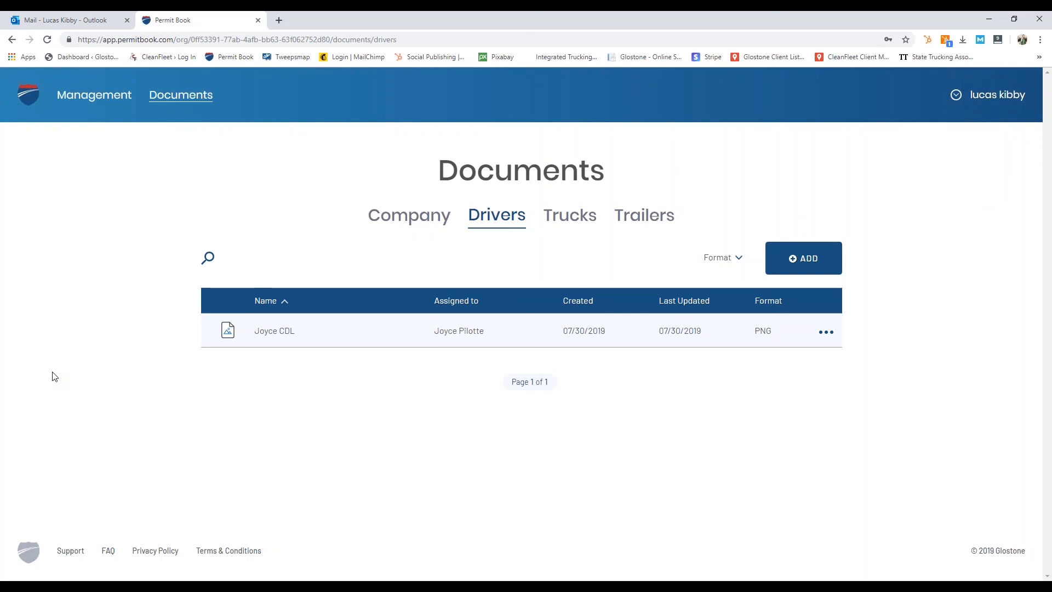
Step: Sign out from the user name menu in the header
{"action": "left_click", "coordinate": [956, 95]}
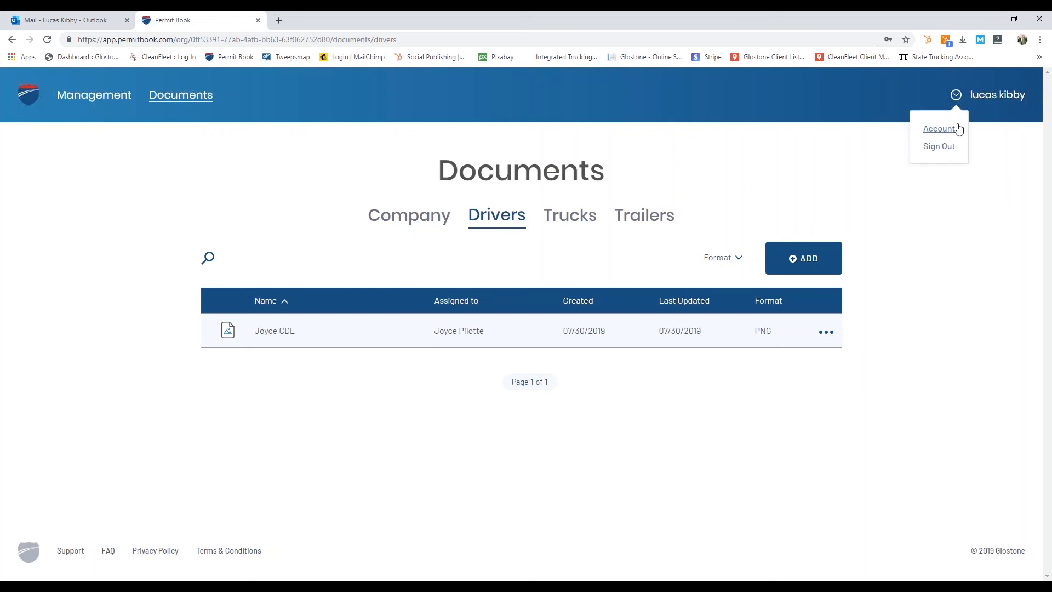
{"action": "left_click", "coordinate": [938, 146]}
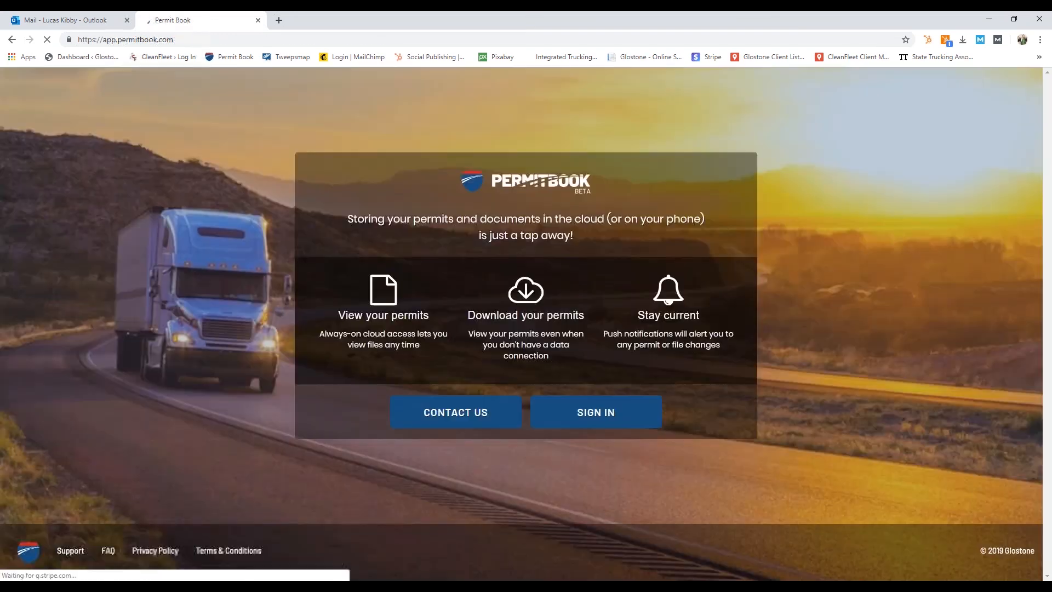